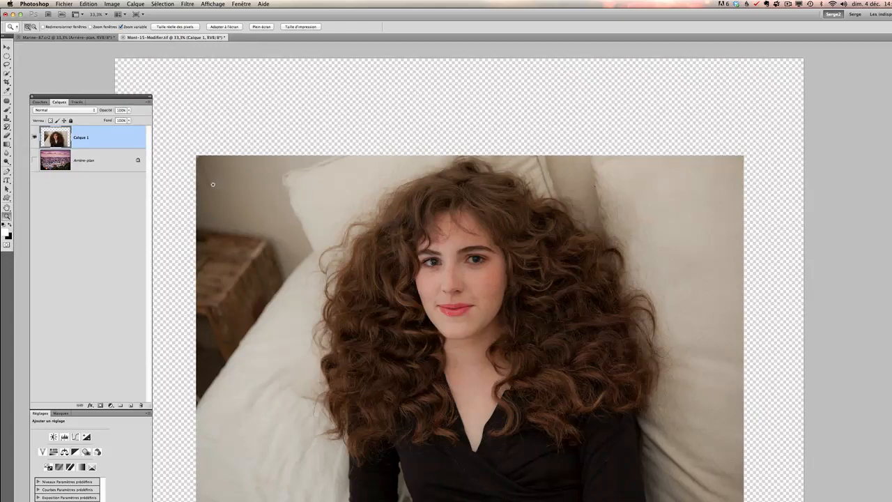
# Preview the portrait over the Arrière-plan cityscape, hide that background again, and make Calque 1 the active layer
pyautogui.click(33, 160)
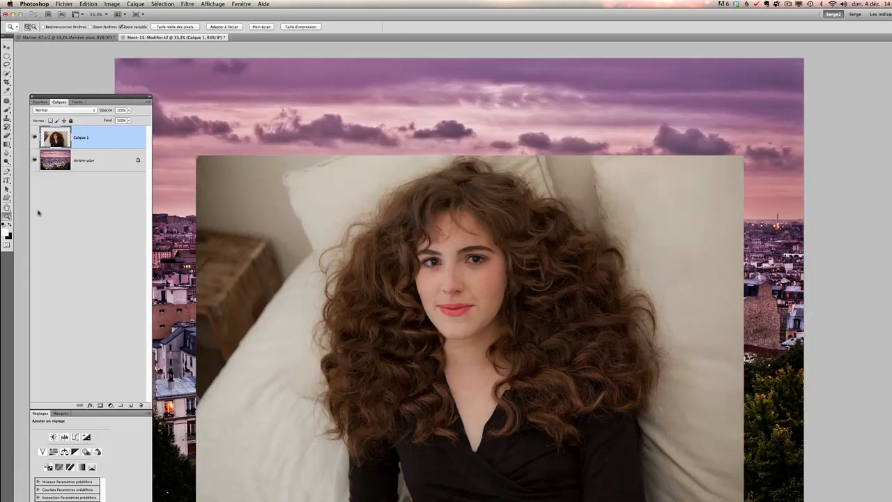
pyautogui.click(33, 160)
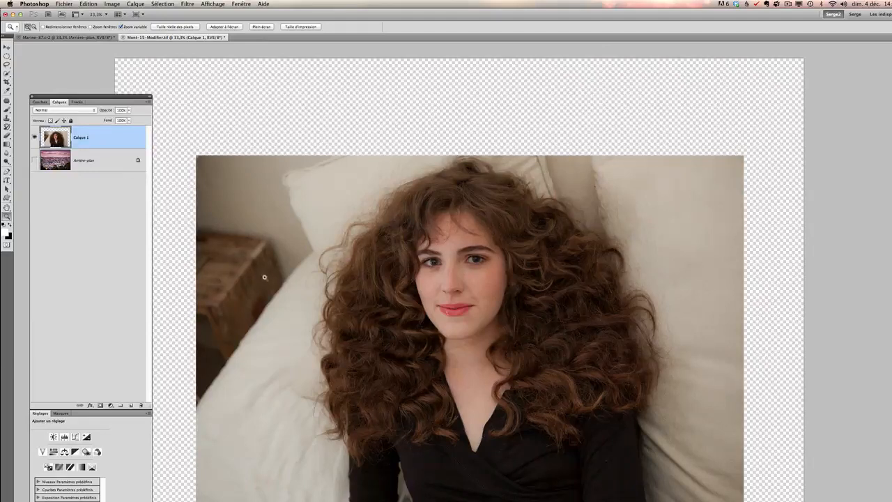
pyautogui.click(112, 169)
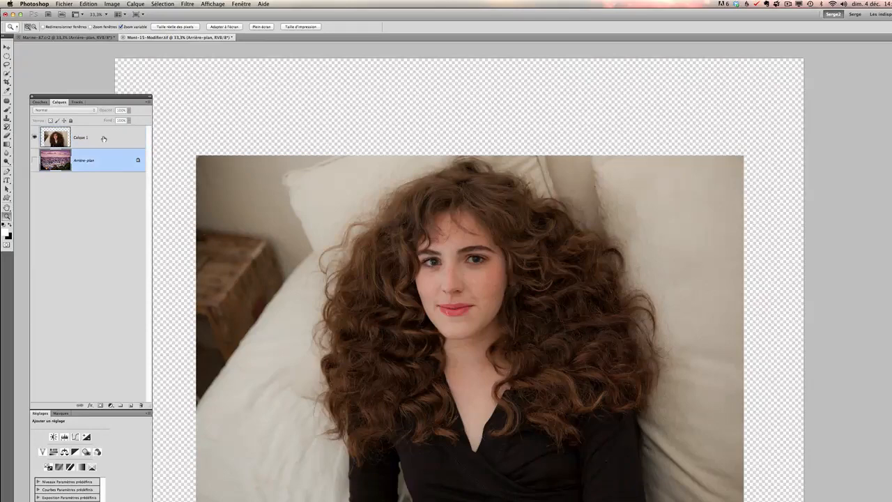
pyautogui.click(103, 139)
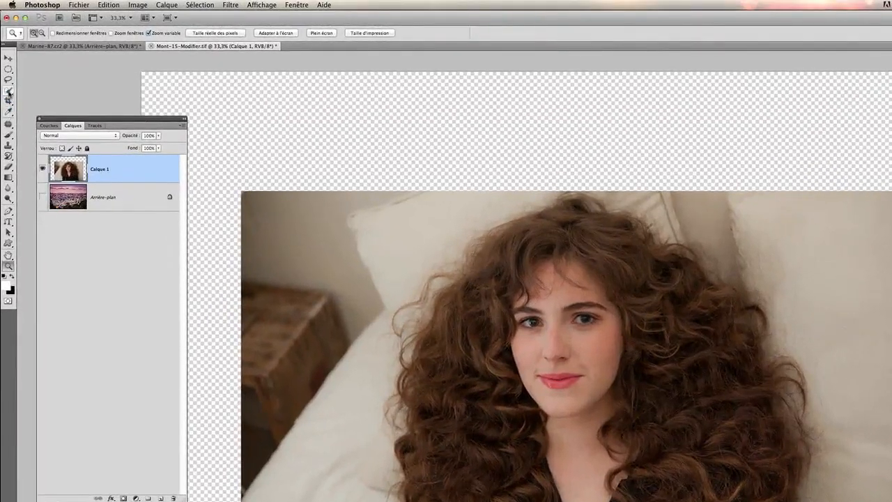
# Use the Quick Selection tool with an enlarged brush to roughly select the woman's hair, face and neck on Calque 1
pyautogui.click(8, 90)
pyautogui.click(45, 92)
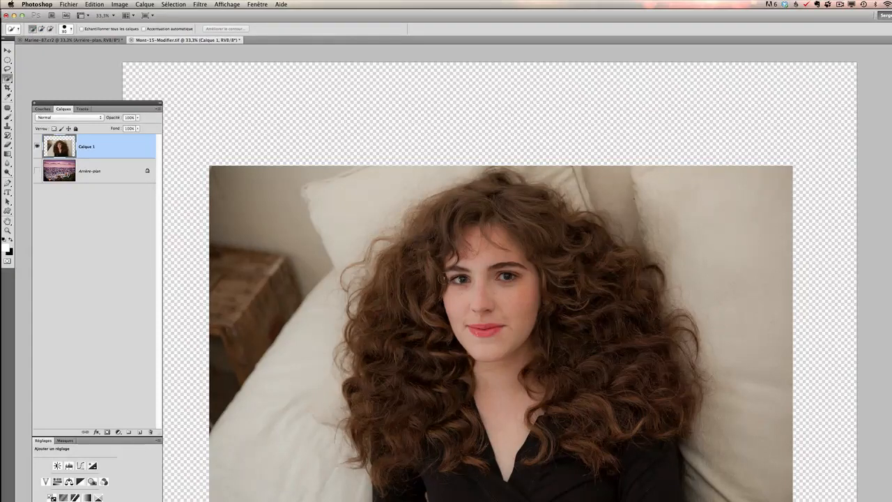
pyautogui.press(']')
pyautogui.press(']')
pyautogui.press(']')
pyautogui.press(']')
pyautogui.press(']')
pyautogui.press(']')
pyautogui.moveTo(412, 342); pyautogui.dragTo(435, 343)
pyautogui.moveTo(398, 299)
pyautogui.mouseDown()
pyautogui.moveTo(407, 325)
pyautogui.moveTo(421, 327)
pyautogui.moveTo(430, 394)
pyautogui.moveTo(417, 313)
pyautogui.moveTo(433, 272)
pyautogui.moveTo(484, 230)
pyautogui.moveTo(517, 230)
pyautogui.moveTo(564, 252)
pyautogui.moveTo(611, 323)
pyautogui.moveTo(626, 368)
pyautogui.mouseUp()
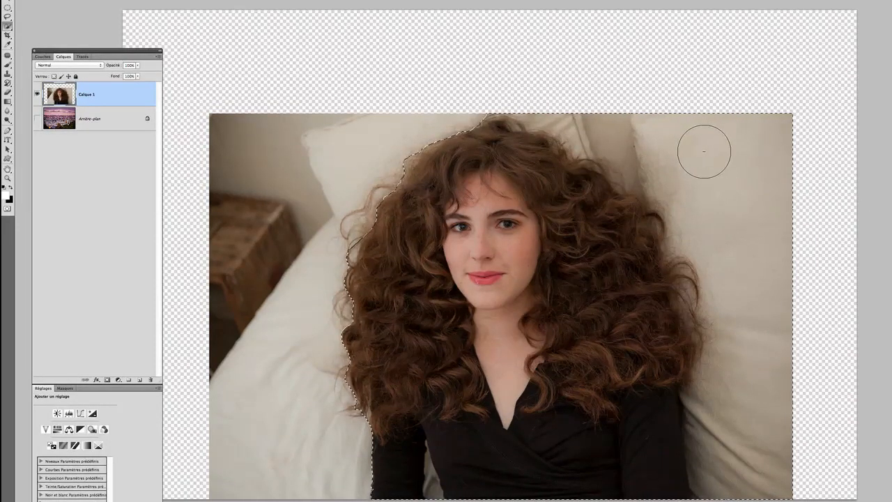
# Subtract the pillows beside and above the hair and the black dress from the selection
pyautogui.moveTo(705, 150)
pyautogui.mouseDown()
pyautogui.moveTo(739, 215)
pyautogui.moveTo(755, 302)
pyautogui.moveTo(745, 384)
pyautogui.moveTo(737, 384)
pyautogui.mouseUp()
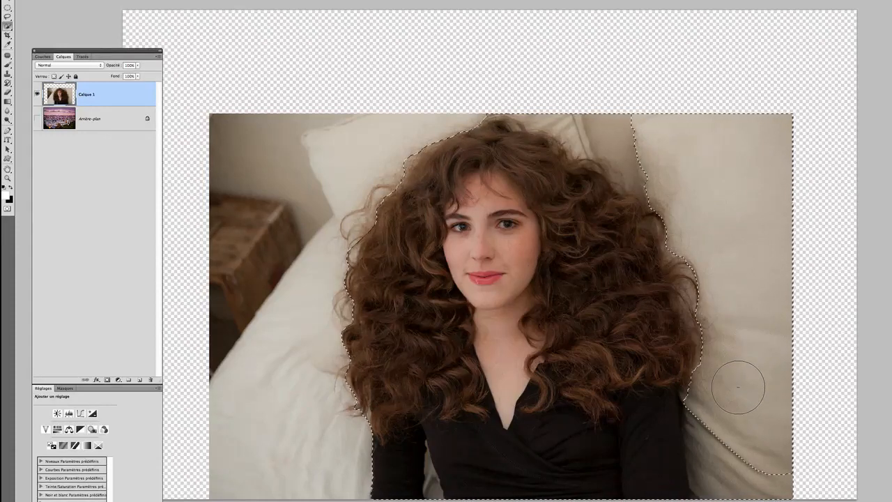
pyautogui.moveTo(622, 120); pyautogui.dragTo(536, 78)
pyautogui.moveTo(423, 461)
pyautogui.mouseDown()
pyautogui.moveTo(399, 462)
pyautogui.moveTo(685, 468)
pyautogui.mouseUp()
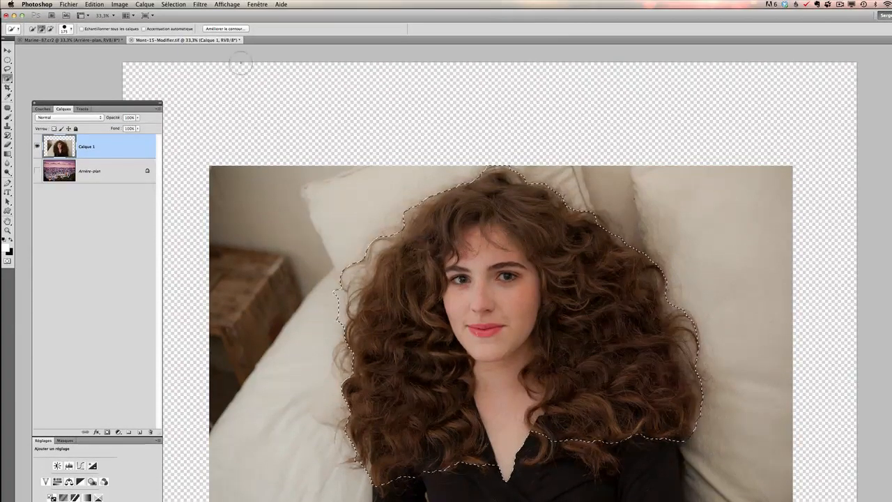
# Preview the selection in Refine Edge using the Sur noir, Noir et blanc, Sur calques and Afficher le calque views
pyautogui.click(237, 30)
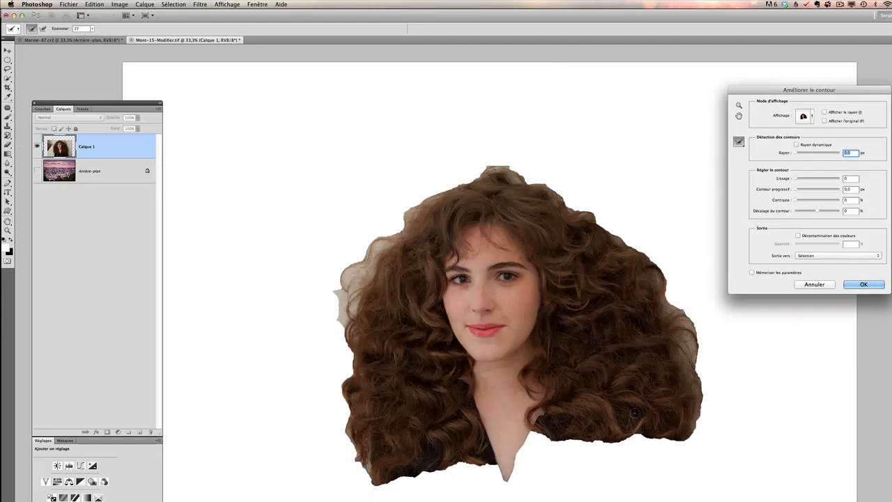
pyautogui.moveTo(824, 89); pyautogui.dragTo(290, 81)
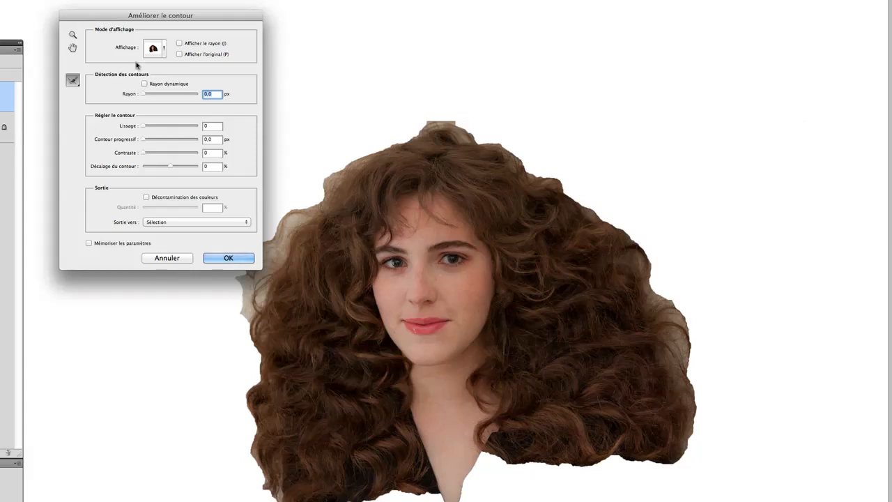
pyautogui.click(160, 50)
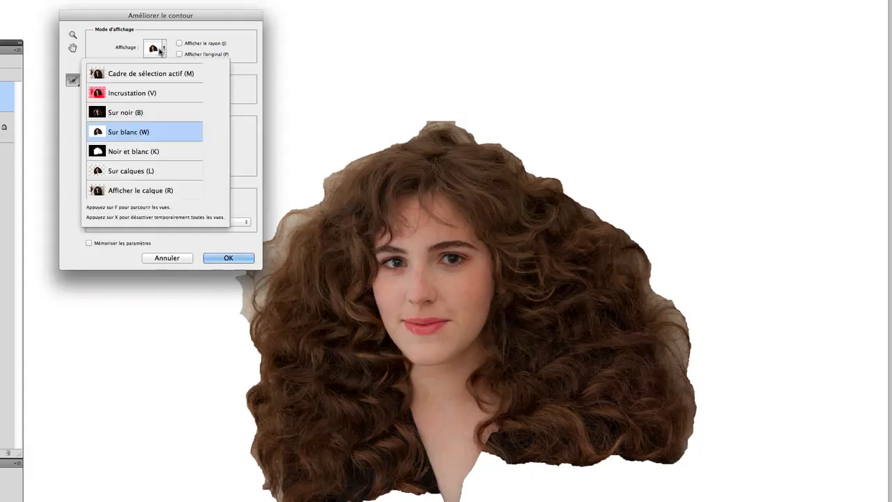
pyautogui.click(161, 115)
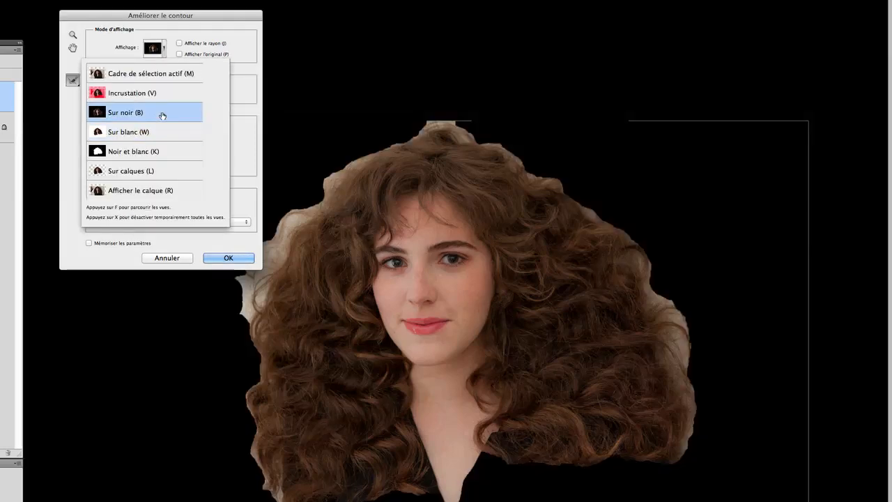
pyautogui.click(170, 153)
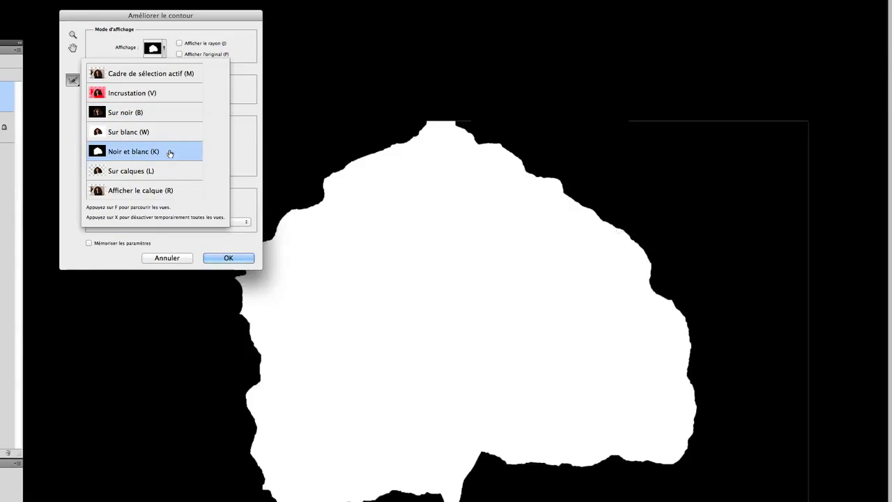
pyautogui.click(167, 171)
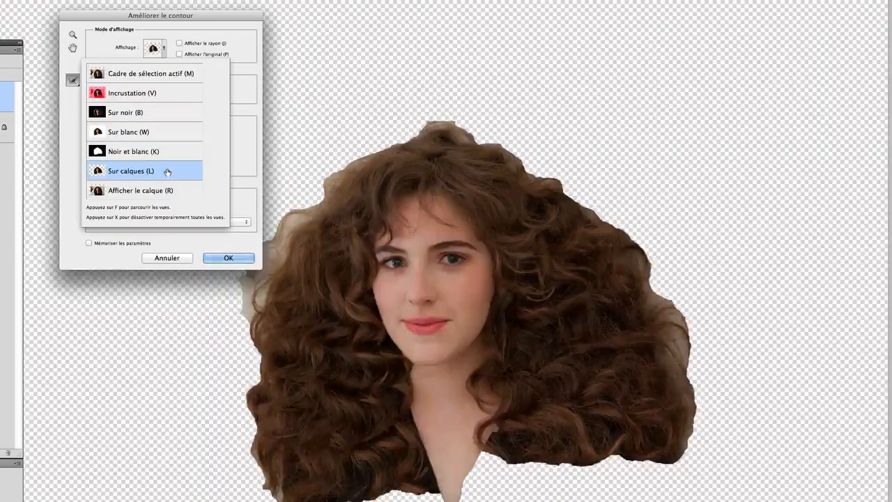
pyautogui.click(171, 191)
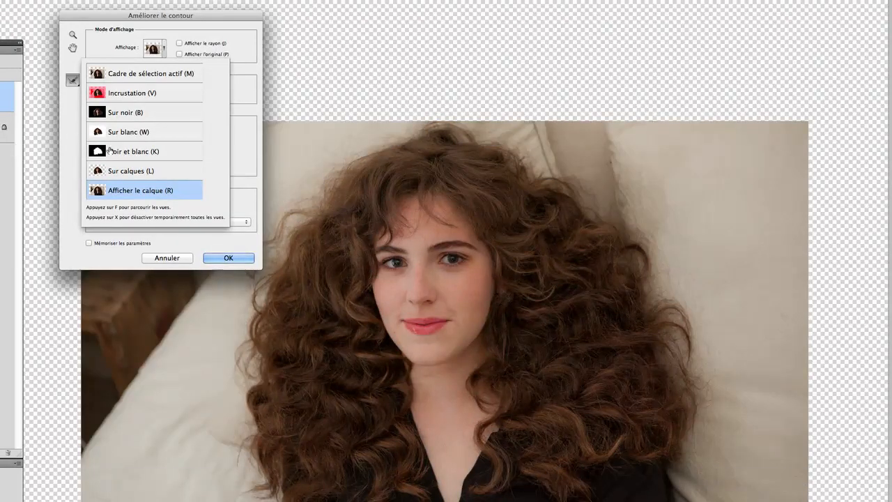
pyautogui.click(181, 257)
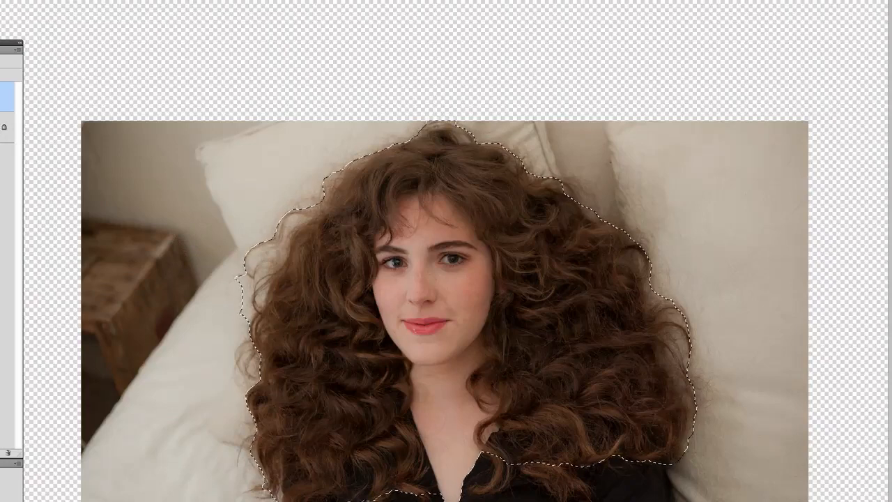
# Show the Arrière-plan layer and reopen Refine Edge on the selection with the Afficher le calque view, keeping the dialog clear of the hair
pyautogui.click(1, 127)
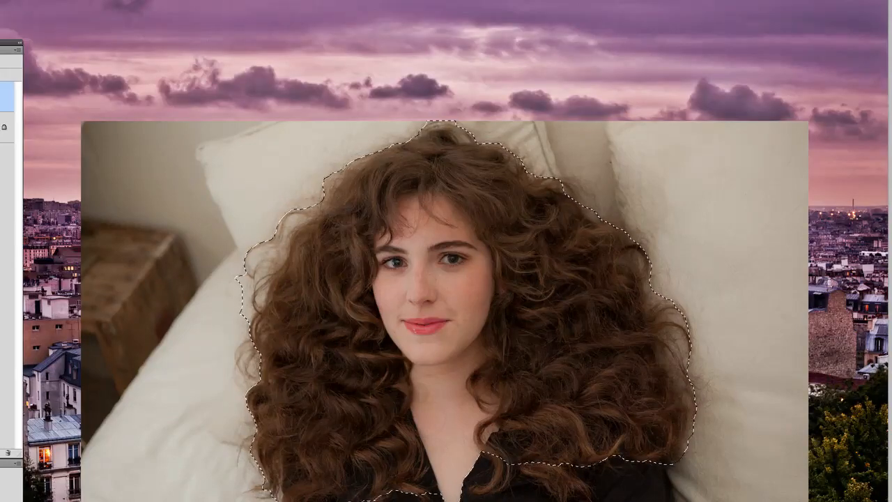
pyautogui.press('super+alt+r')
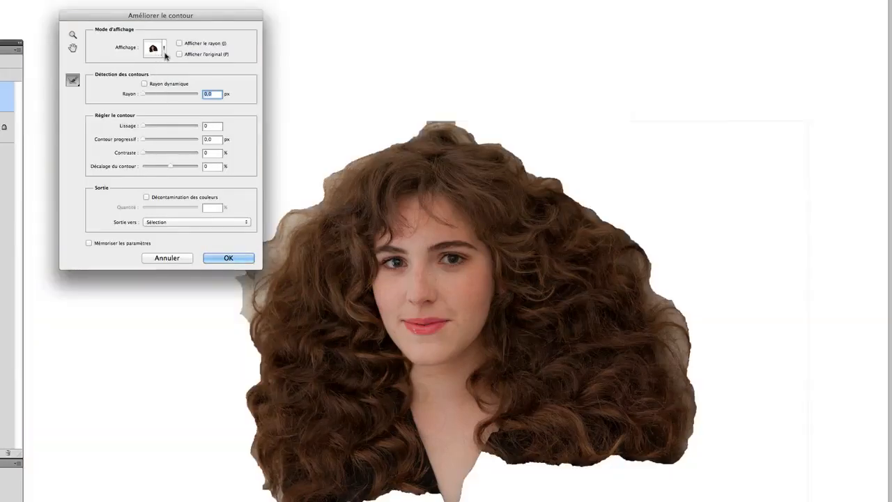
pyautogui.click(163, 51)
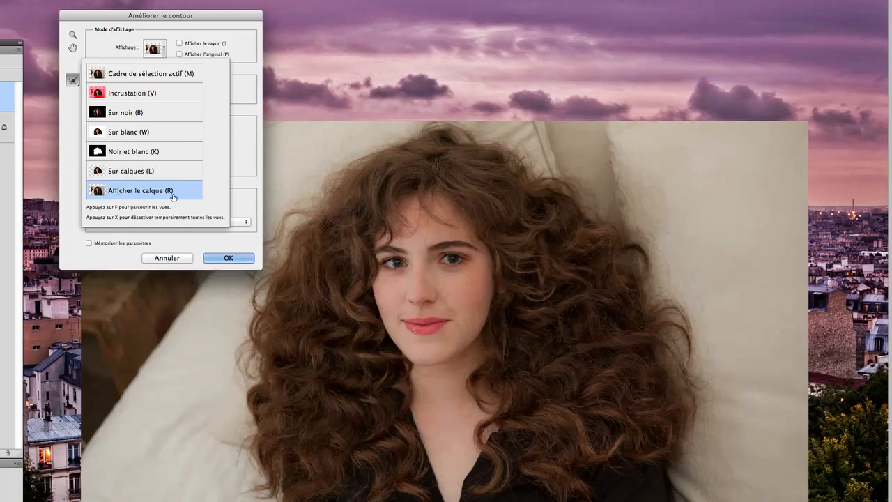
pyautogui.click(243, 155)
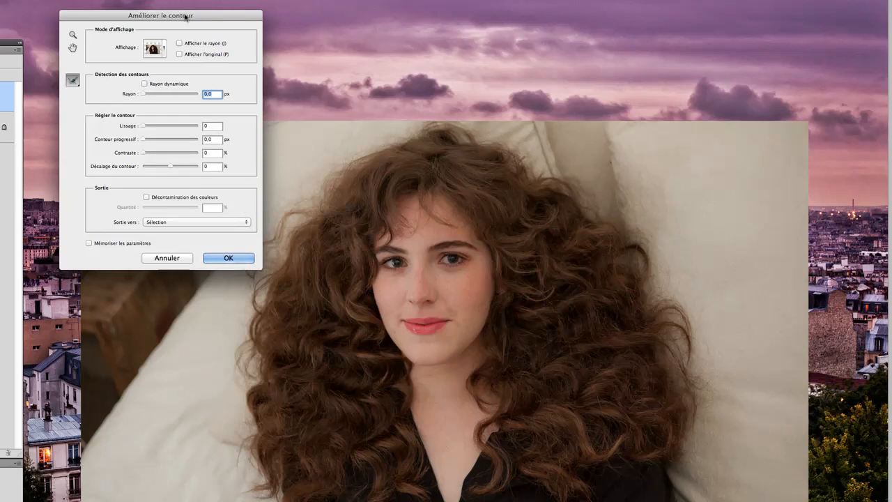
pyautogui.moveTo(186, 19); pyautogui.dragTo(159, 17)
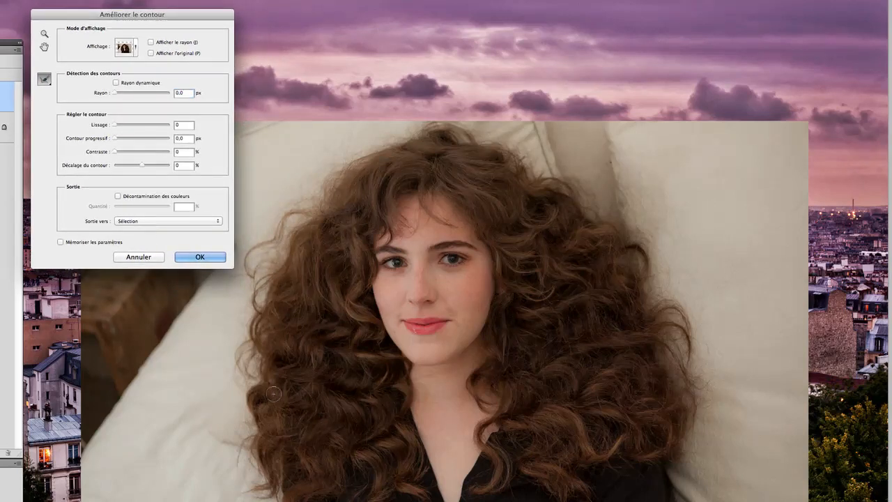
# Brush the Refine Radius tool along the hair's whole outer edge, and set the preview to Sur noir
pyautogui.moveTo(273, 479)
pyautogui.mouseDown()
pyautogui.moveTo(240, 495)
pyautogui.moveTo(255, 469)
pyautogui.moveTo(246, 487)
pyautogui.moveTo(240, 458)
pyautogui.moveTo(210, 426)
pyautogui.moveTo(244, 457)
pyautogui.moveTo(254, 383)
pyautogui.moveTo(239, 364)
pyautogui.moveTo(234, 381)
pyautogui.moveTo(246, 316)
pyautogui.moveTo(230, 283)
pyautogui.moveTo(281, 366)
pyautogui.moveTo(246, 292)
pyautogui.moveTo(251, 249)
pyautogui.moveTo(294, 211)
pyautogui.moveTo(271, 250)
pyautogui.moveTo(293, 200)
pyautogui.moveTo(314, 172)
pyautogui.moveTo(308, 201)
pyautogui.moveTo(338, 155)
pyautogui.moveTo(356, 153)
pyautogui.moveTo(355, 164)
pyautogui.moveTo(372, 144)
pyautogui.moveTo(449, 129)
pyautogui.moveTo(454, 140)
pyautogui.moveTo(425, 125)
pyautogui.moveTo(433, 123)
pyautogui.moveTo(519, 153)
pyautogui.moveTo(547, 182)
pyautogui.moveTo(589, 190)
pyautogui.moveTo(591, 218)
pyautogui.moveTo(643, 251)
pyautogui.moveTo(652, 317)
pyautogui.moveTo(668, 306)
pyautogui.moveTo(678, 312)
pyautogui.moveTo(657, 285)
pyautogui.mouseUp()
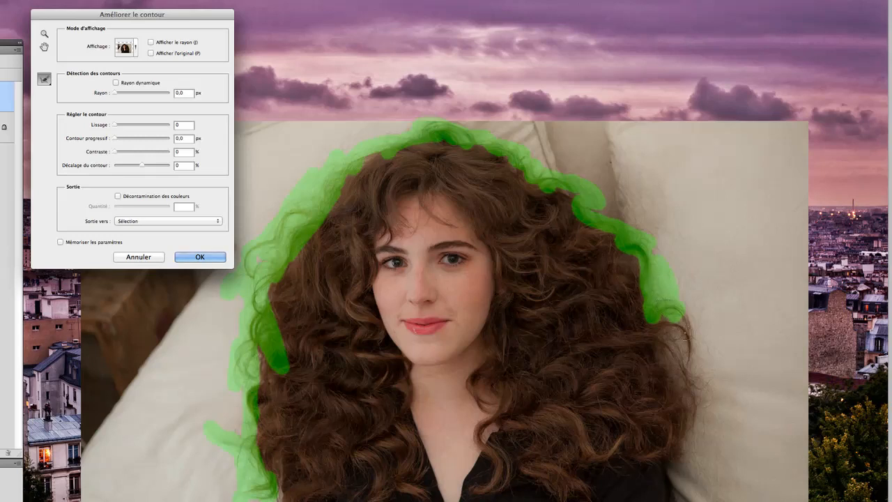
pyautogui.moveTo(680, 320)
pyautogui.mouseDown()
pyautogui.moveTo(694, 368)
pyautogui.moveTo(667, 347)
pyautogui.moveTo(692, 377)
pyautogui.moveTo(680, 389)
pyautogui.moveTo(696, 437)
pyautogui.moveTo(690, 395)
pyautogui.moveTo(706, 400)
pyautogui.moveTo(707, 379)
pyautogui.moveTo(715, 392)
pyautogui.moveTo(716, 384)
pyautogui.moveTo(670, 318)
pyautogui.mouseUp()
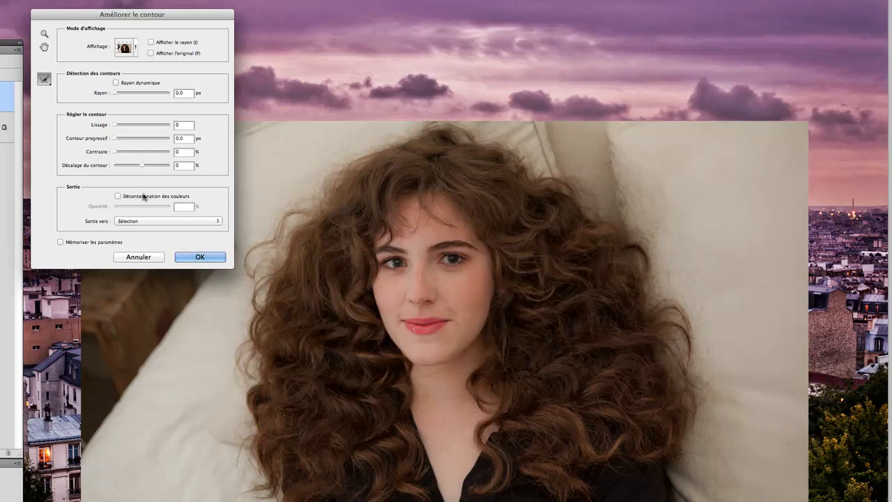
pyautogui.click(126, 48)
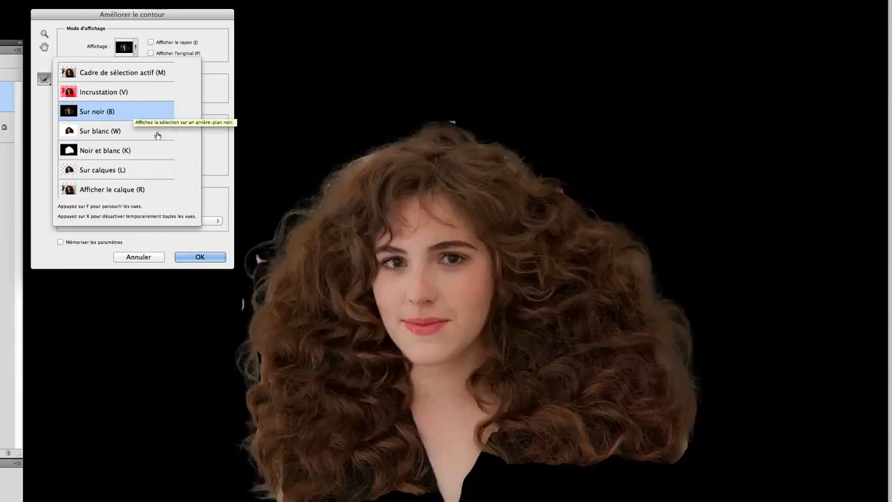
pyautogui.click(159, 17)
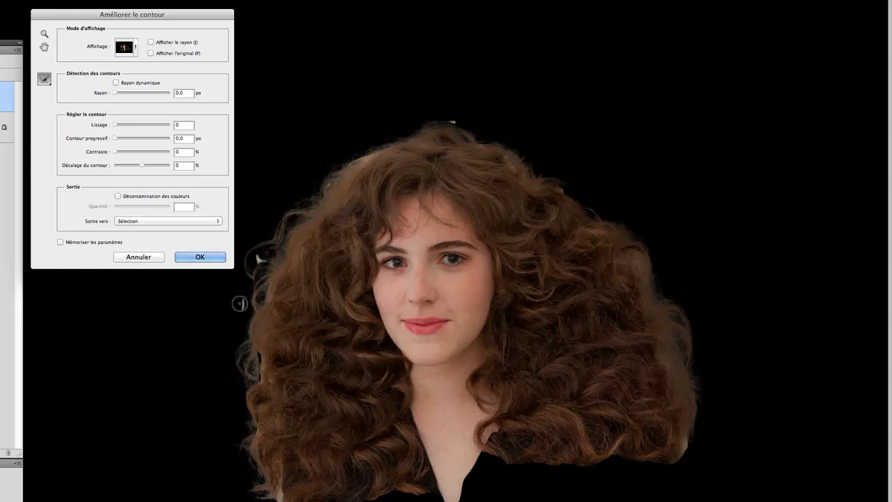
# Rework the refinement along the left side of the hair to remove the light background patches between the curls
pyautogui.press('alt')
pyautogui.keyDown('alt'); pyautogui.click(225, 317); pyautogui.keyUp('alt')
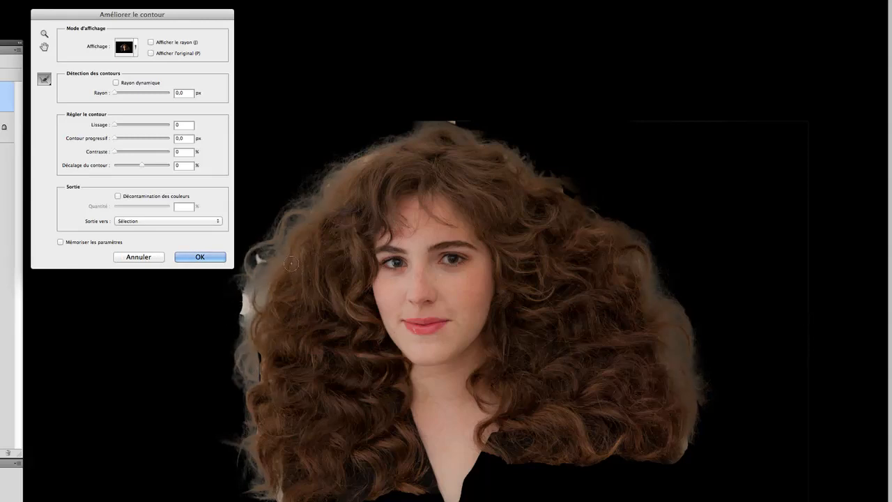
pyautogui.moveTo(245, 300)
pyautogui.mouseDown()
pyautogui.moveTo(273, 294)
pyautogui.moveTo(280, 271)
pyautogui.moveTo(276, 324)
pyautogui.moveTo(280, 290)
pyautogui.mouseUp()
pyautogui.press('alt')
pyautogui.moveTo(241, 307); pyautogui.dragTo(240, 315)
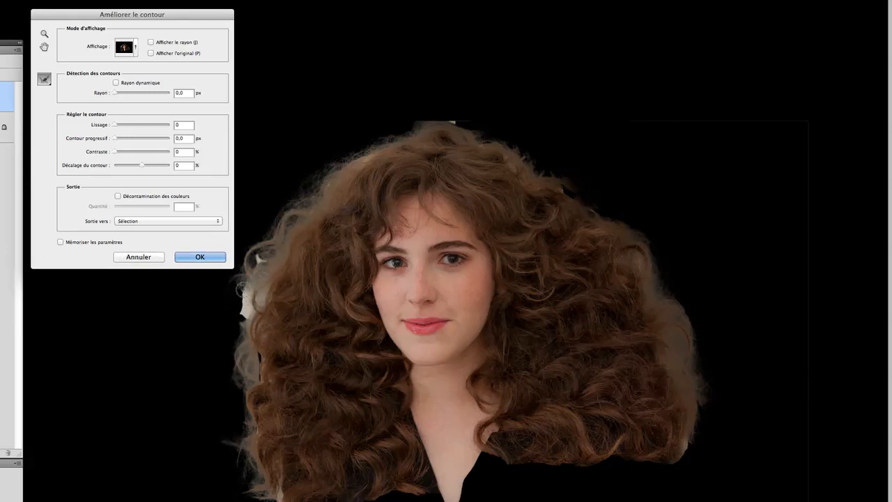
pyautogui.moveTo(244, 327)
pyautogui.mouseDown()
pyautogui.moveTo(252, 307)
pyautogui.moveTo(263, 310)
pyautogui.moveTo(263, 234)
pyautogui.mouseUp()
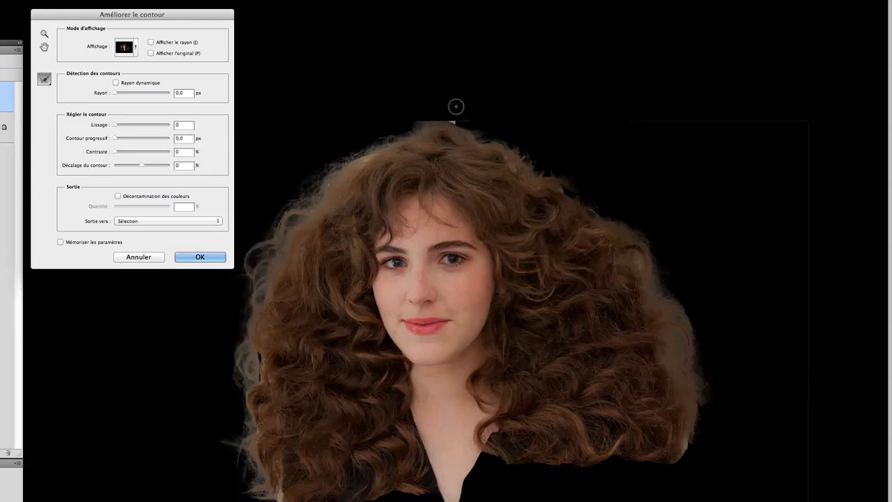
# Refine the leftover background spots at the top of the head, the lower-right curls and the left hair edge
pyautogui.moveTo(455, 123); pyautogui.dragTo(408, 126)
pyautogui.moveTo(683, 443); pyautogui.dragTo(676, 457)
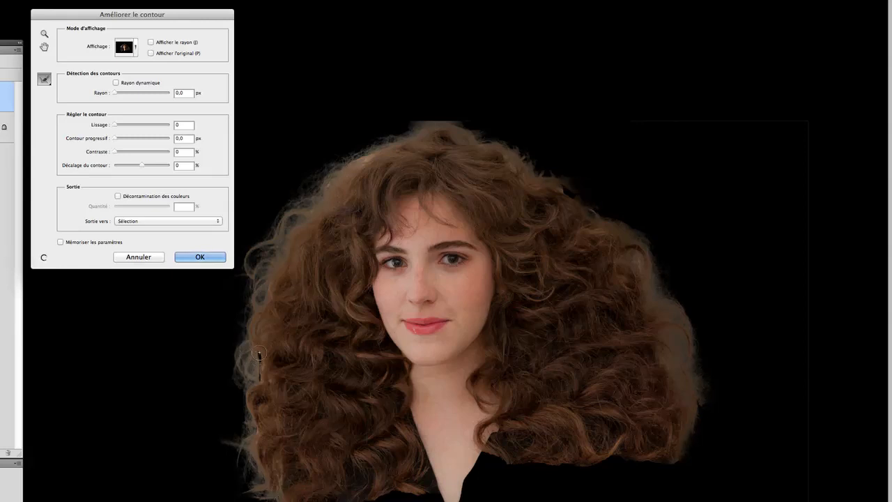
pyautogui.moveTo(259, 354); pyautogui.dragTo(259, 379)
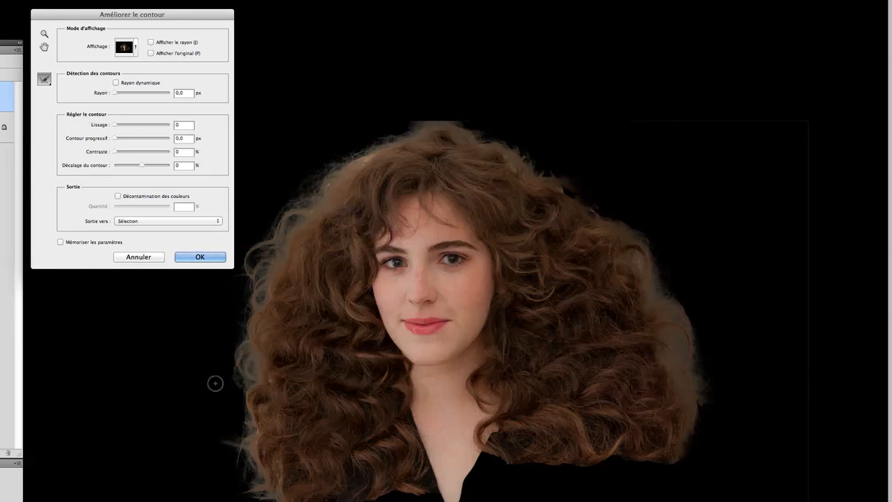
# Check the refined hair mask in the Noir et blanc view and return to the Sur noir view
pyautogui.click(135, 49)
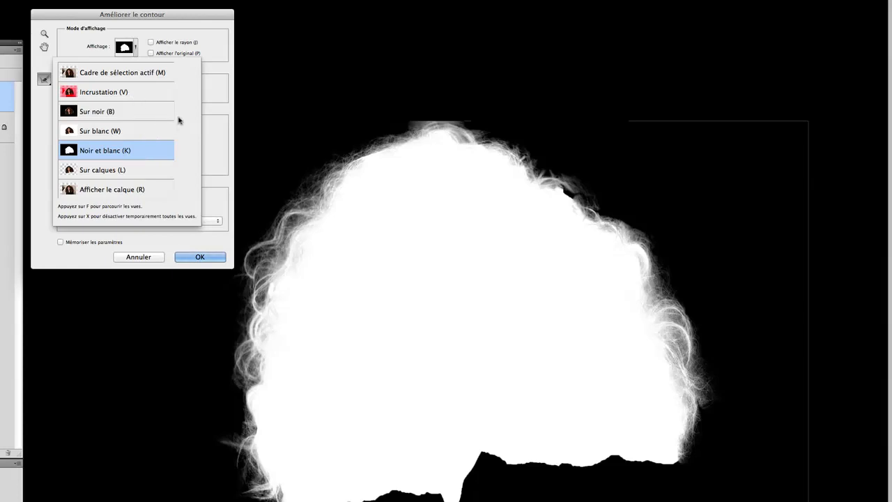
pyautogui.click(207, 124)
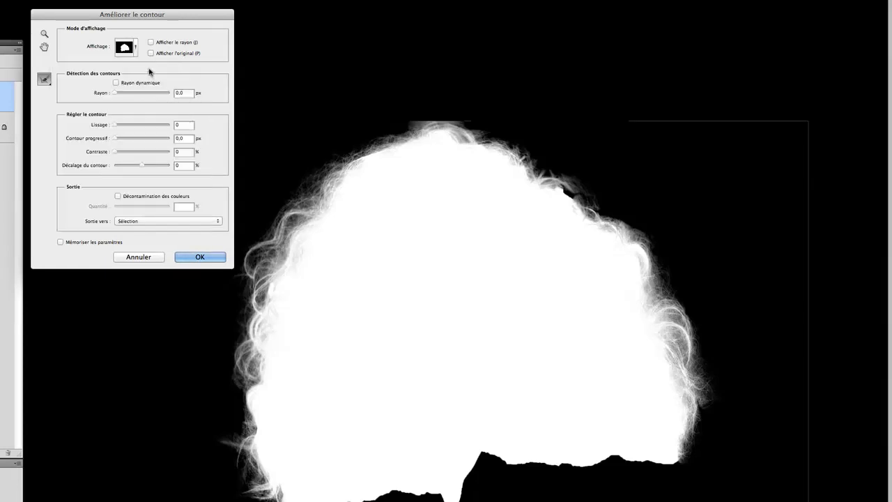
pyautogui.click(134, 53)
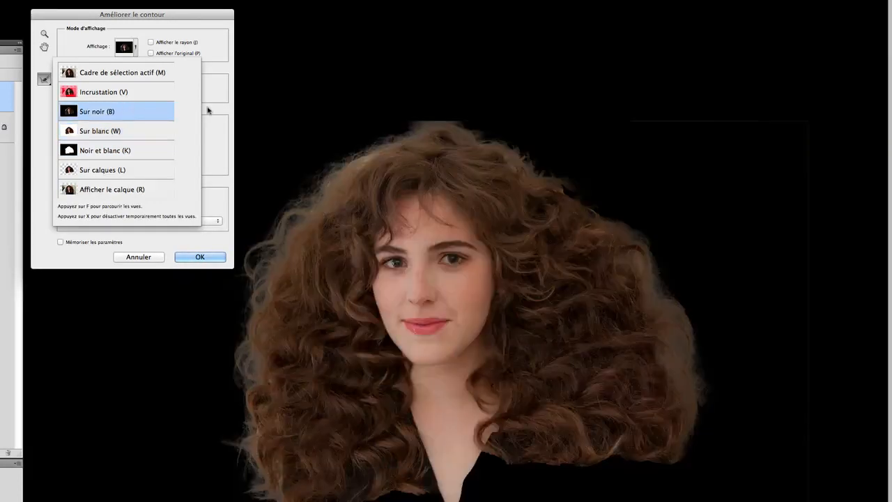
pyautogui.click(222, 103)
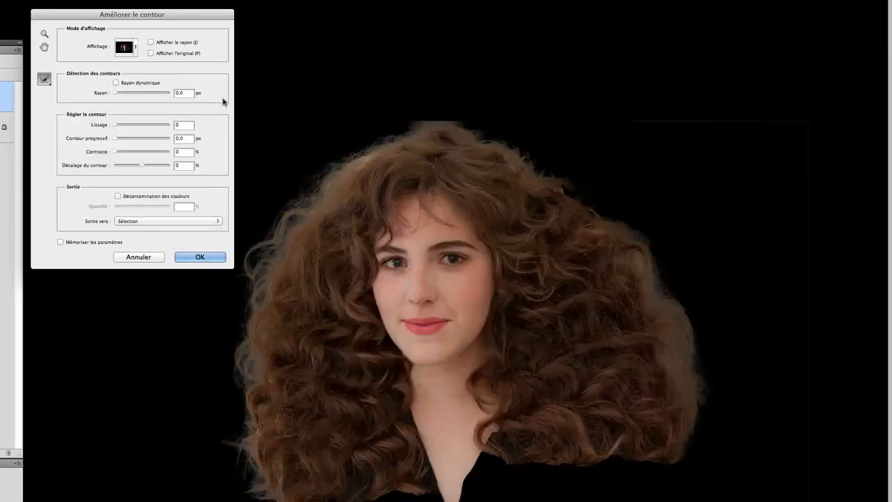
# Set the edge adjustments to Lissage 5, Contour progressif 0,7 px and Décalage du contour +9 %
pyautogui.moveTo(114, 125); pyautogui.dragTo(117, 127)
pyautogui.click(116, 140)
pyautogui.click(141, 165)
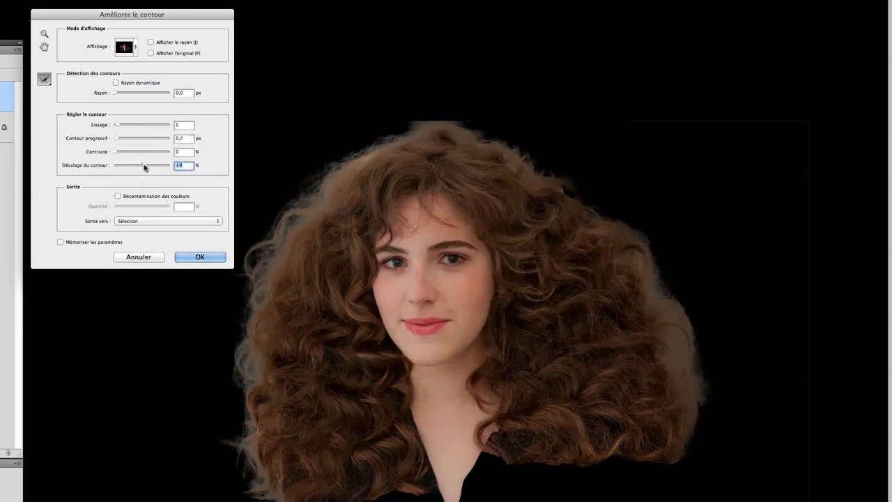
# Set Décalage du contour to -22 %, compare the radius and original-selection previews, and apply the refined edge to the selection
pyautogui.moveTo(145, 167); pyautogui.dragTo(143, 167)
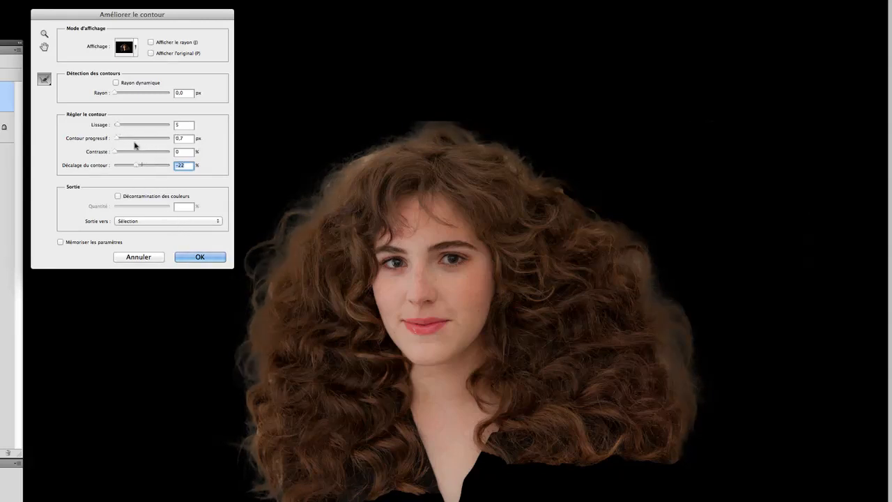
pyautogui.click(150, 43)
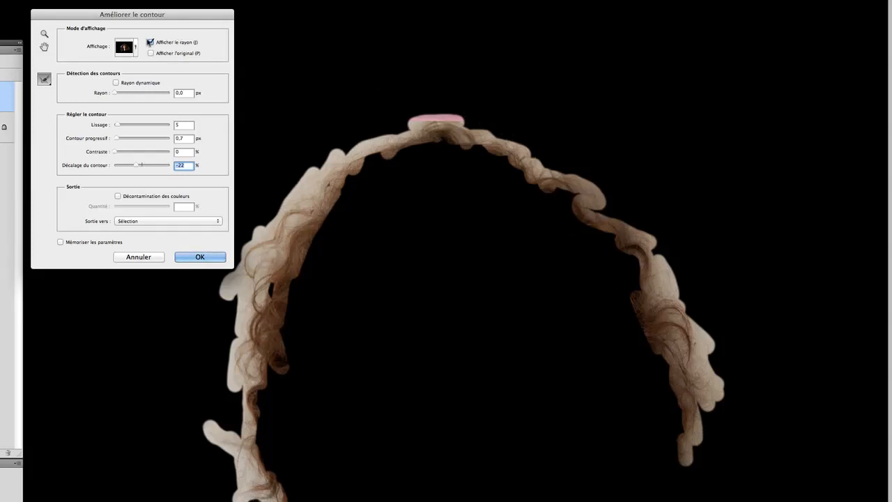
pyautogui.click(151, 43)
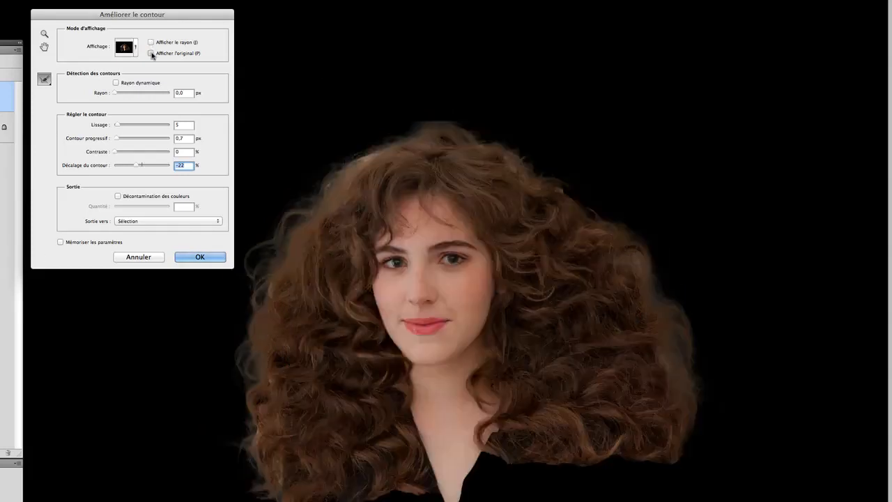
pyautogui.click(151, 54)
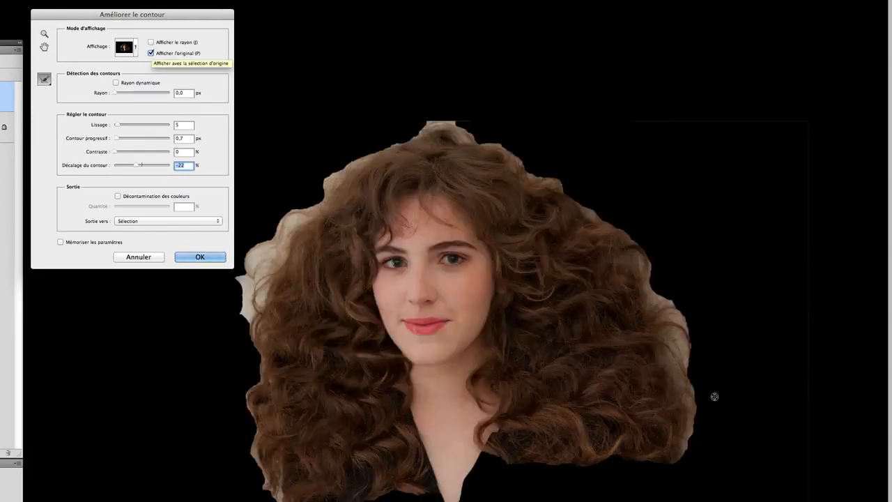
pyautogui.click(151, 54)
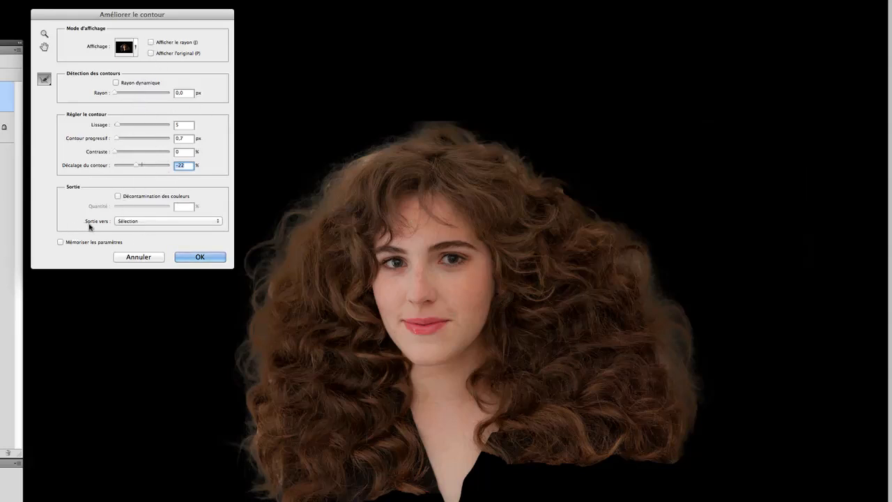
pyautogui.click(212, 261)
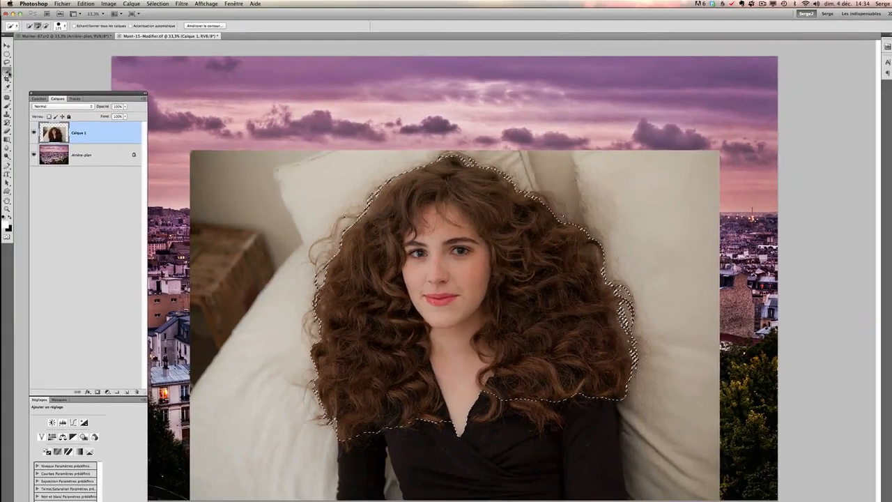
# Extend the Quick Selection over the black top and both sleeves, excluding the pillow area beside the right-hand sleeve
pyautogui.click(7, 71)
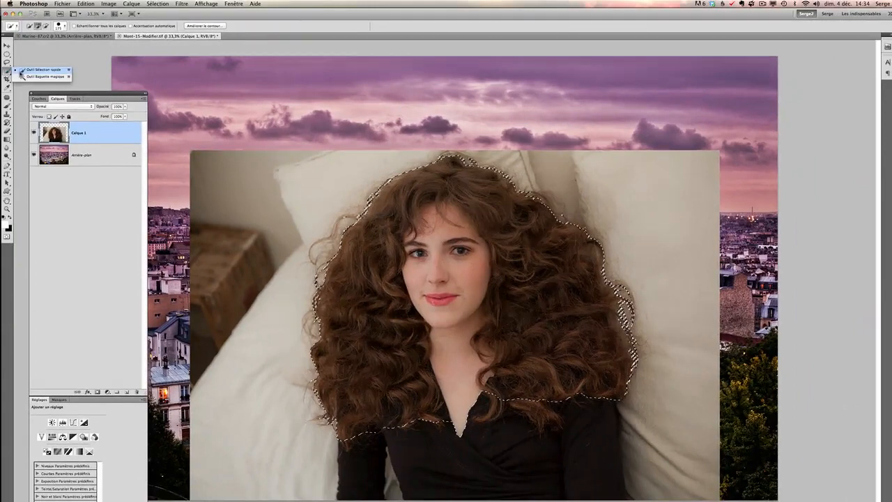
pyautogui.click(43, 69)
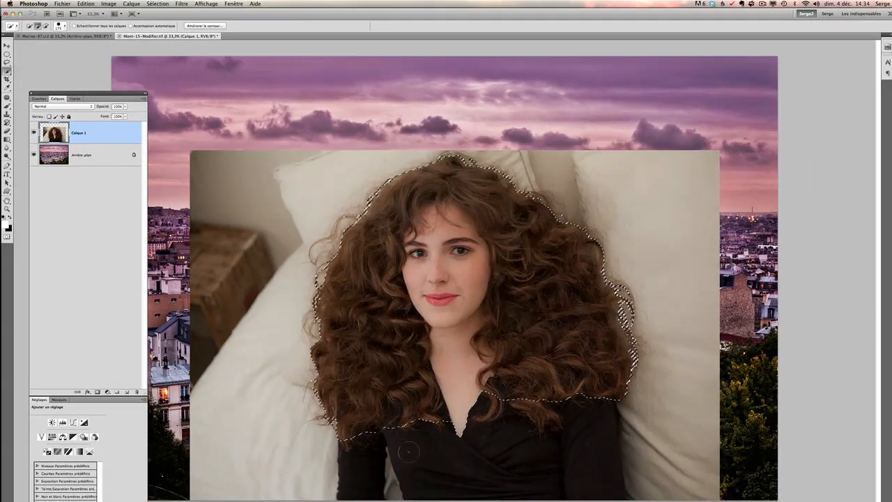
pyautogui.click(363, 453)
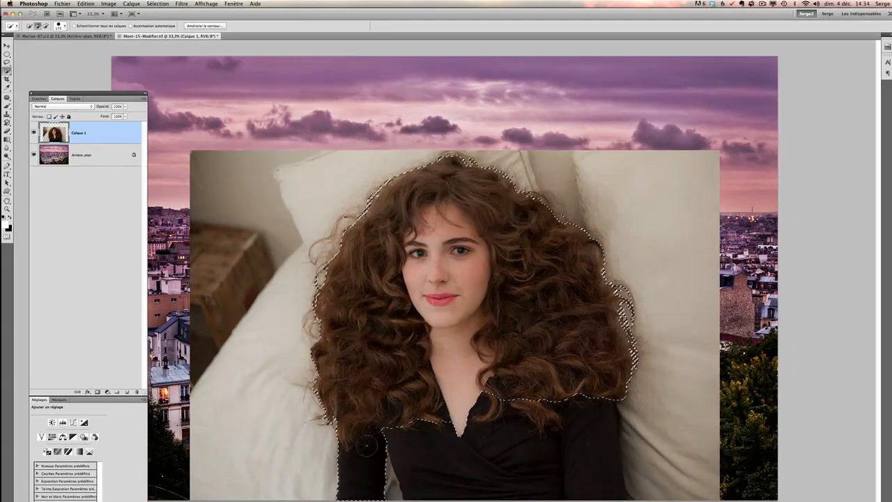
pyautogui.click(444, 482)
pyautogui.moveTo(445, 484)
pyautogui.mouseDown()
pyautogui.moveTo(482, 453)
pyautogui.moveTo(468, 432)
pyautogui.moveTo(501, 479)
pyautogui.mouseUp()
pyautogui.moveTo(540, 431); pyautogui.dragTo(551, 472)
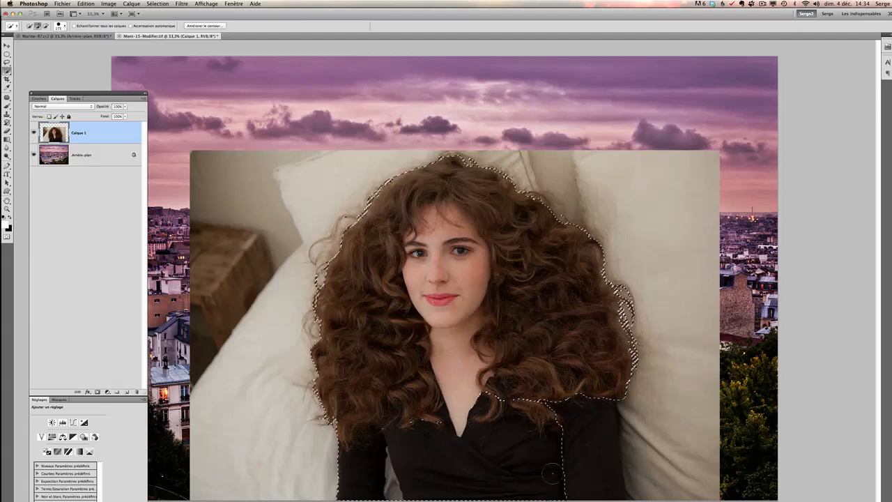
pyautogui.moveTo(599, 416); pyautogui.dragTo(602, 473)
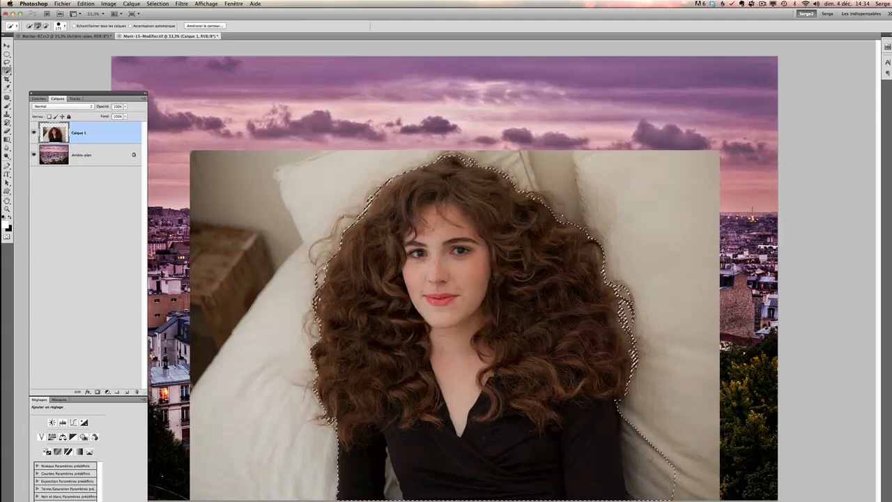
pyautogui.moveTo(648, 457)
pyautogui.mouseDown()
pyautogui.moveTo(645, 479)
pyautogui.moveTo(630, 453)
pyautogui.mouseUp()
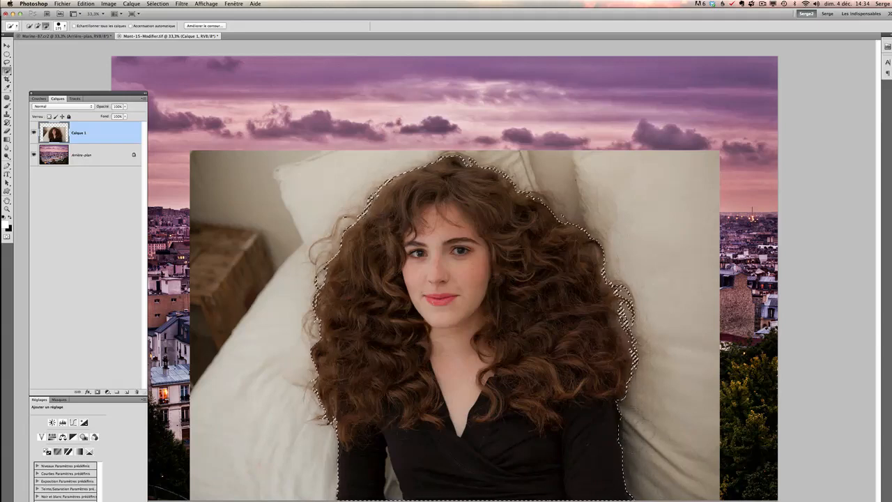
# Subtract the light gap between the left-hand sleeve and the torso from the selection using a much smaller Quick Selection brush
pyautogui.press('z')
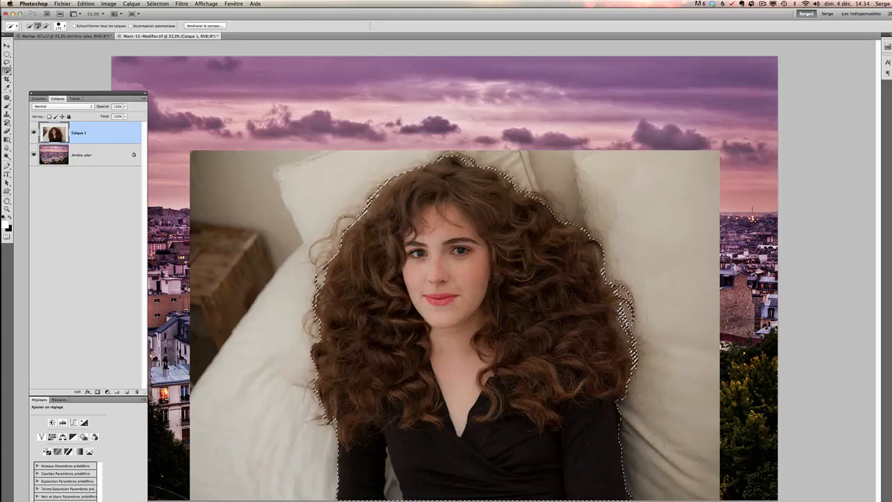
pyautogui.click(383, 480)
pyautogui.click(391, 477)
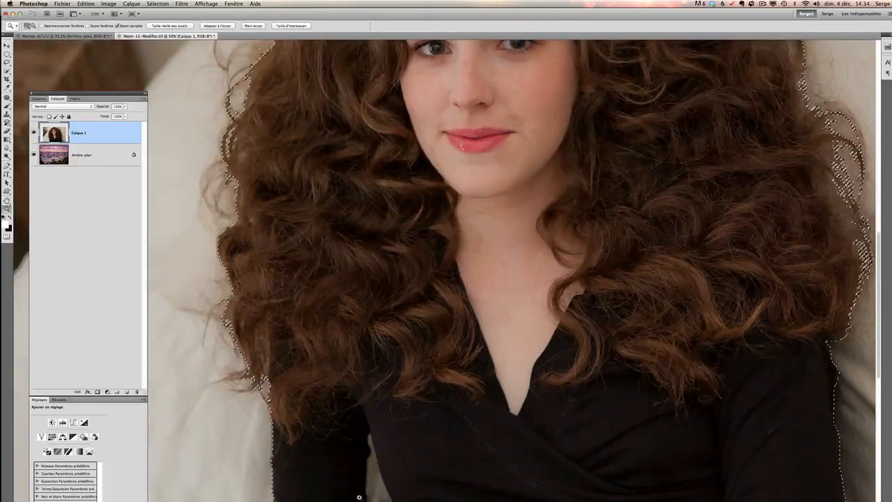
pyautogui.click(400, 474)
pyautogui.click(436, 402)
pyautogui.click(459, 293)
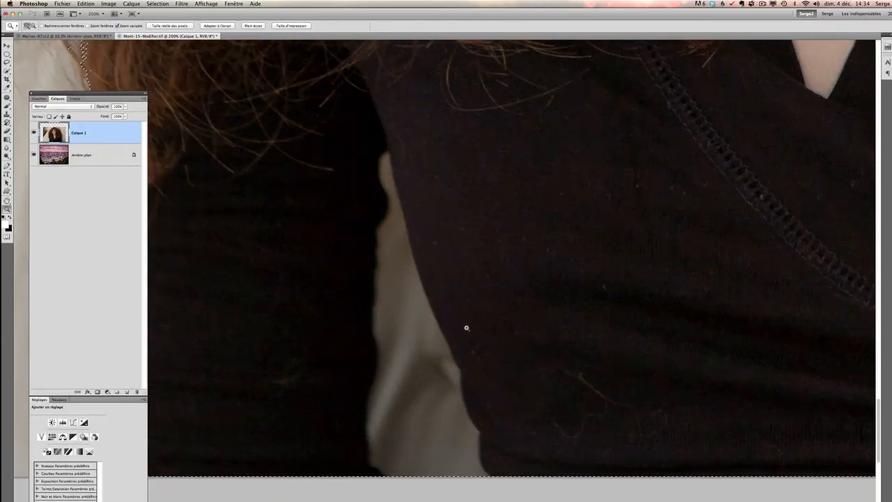
pyautogui.press('w')
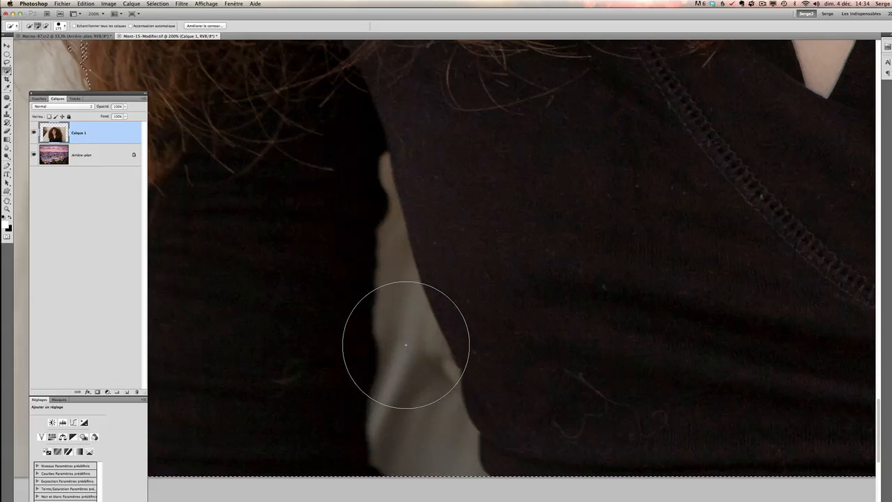
pyautogui.press('[')
pyautogui.press('[')
pyautogui.press('[')
pyautogui.press('[')
pyautogui.press('[')
pyautogui.press('[')
pyautogui.press('[')
pyautogui.press('[')
pyautogui.press('[')
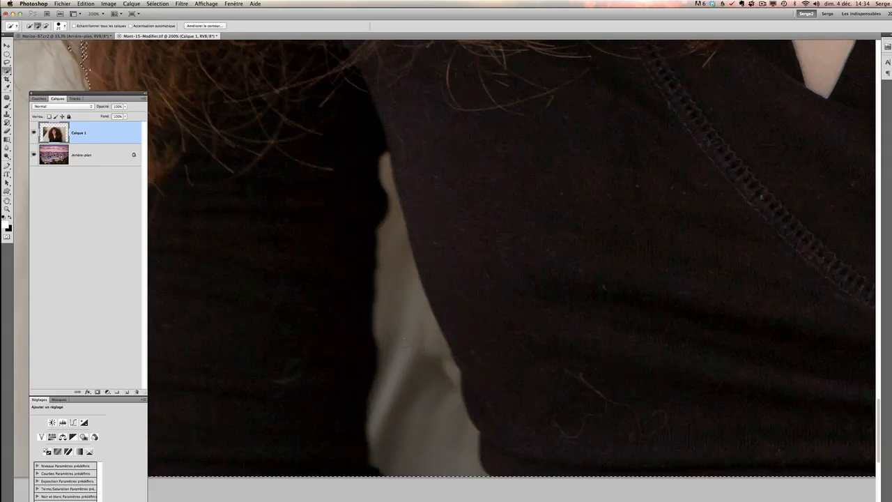
pyautogui.moveTo(395, 268); pyautogui.dragTo(390, 219)
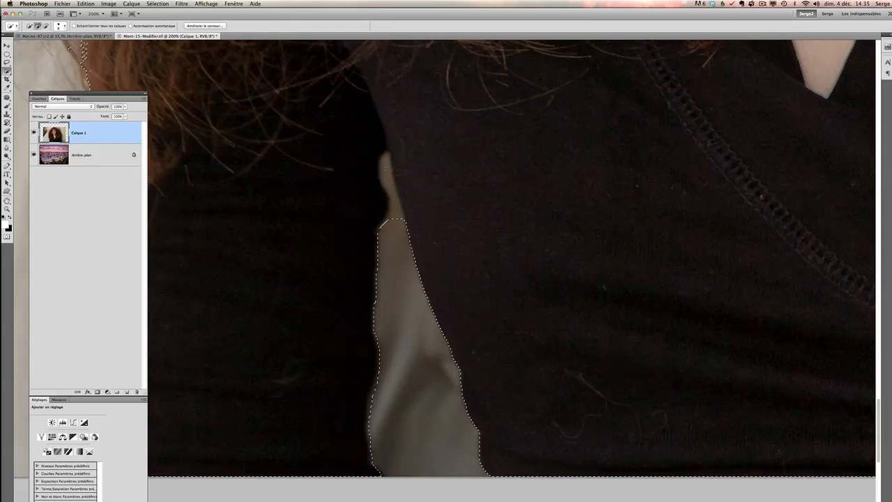
pyautogui.click(387, 170)
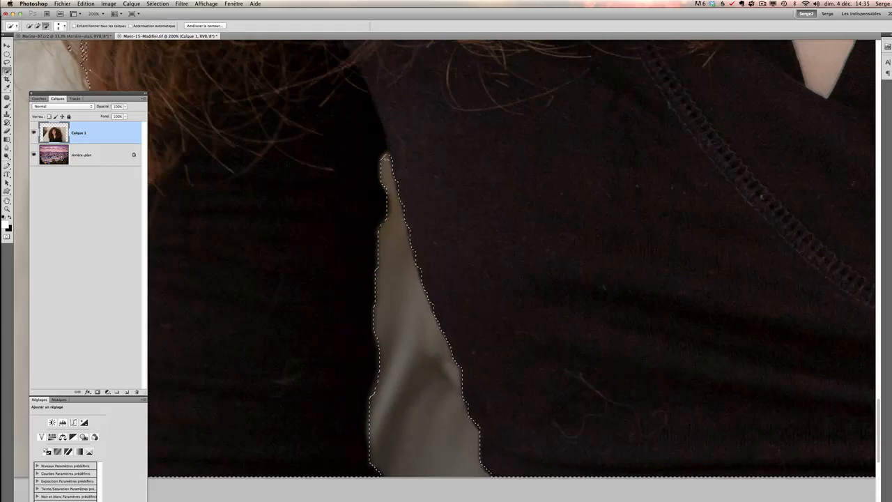
# Refine the edge of the whole figure's selection with Rayon dynamique enabled and output the result as Sélection
pyautogui.press('z')
pyautogui.keyDown('alt'); pyautogui.click(500, 230); pyautogui.keyUp('alt')
pyautogui.keyDown('alt'); pyautogui.click(499, 230); pyautogui.keyUp('alt')
pyautogui.keyDown('alt'); pyautogui.click(522, 207); pyautogui.keyUp('alt')
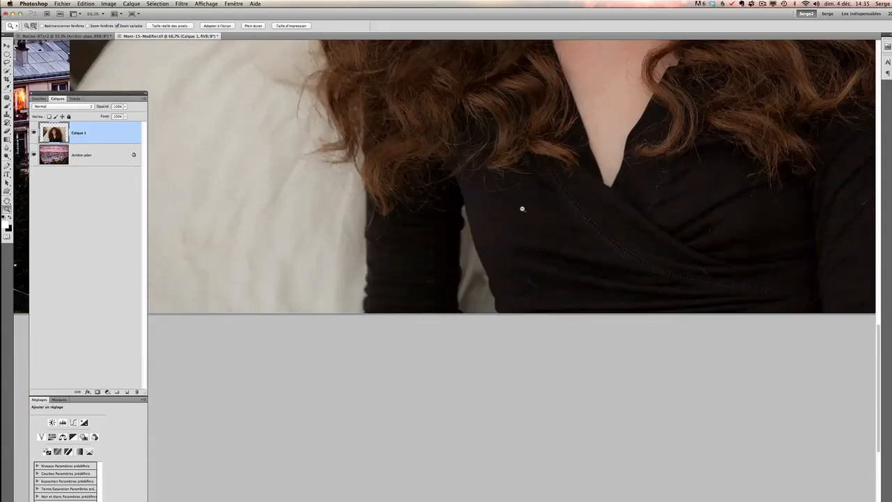
pyautogui.keyDown('alt'); pyautogui.click(614, 184); pyautogui.keyUp('alt')
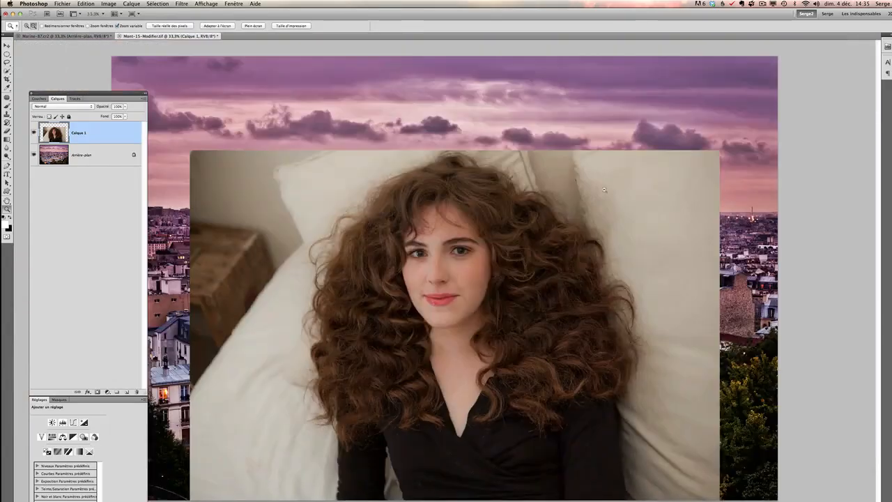
pyautogui.keyDown('alt'); pyautogui.click(468, 301); pyautogui.keyUp('alt')
pyautogui.click(437, 278)
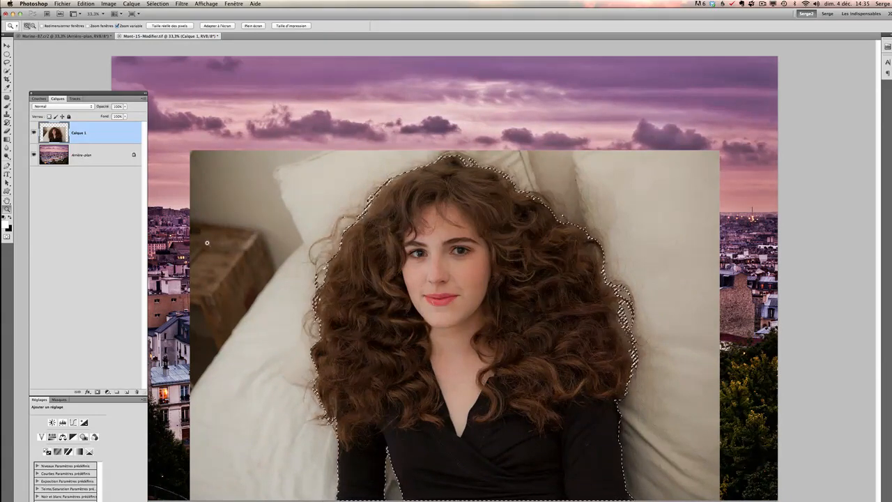
pyautogui.press('w')
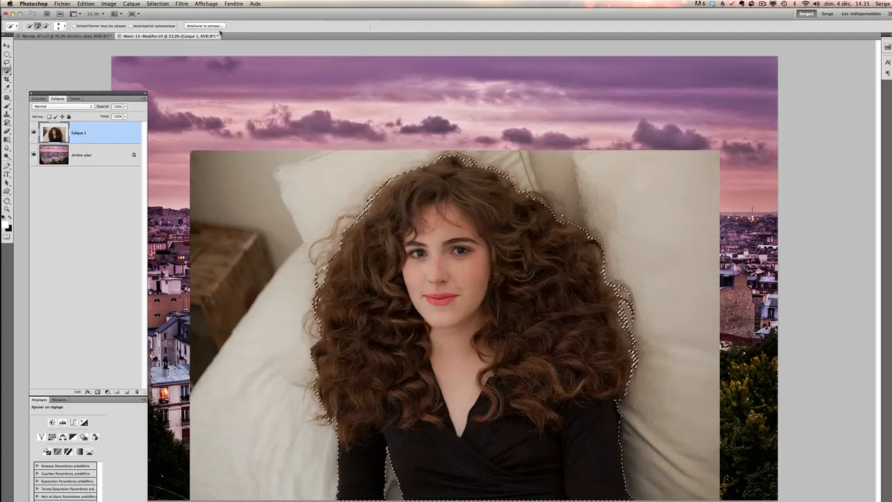
pyautogui.click(216, 26)
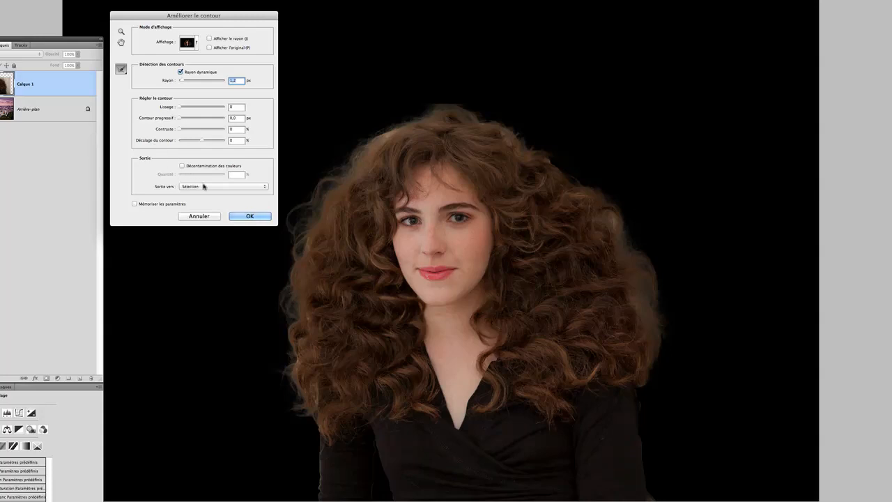
pyautogui.click(249, 216)
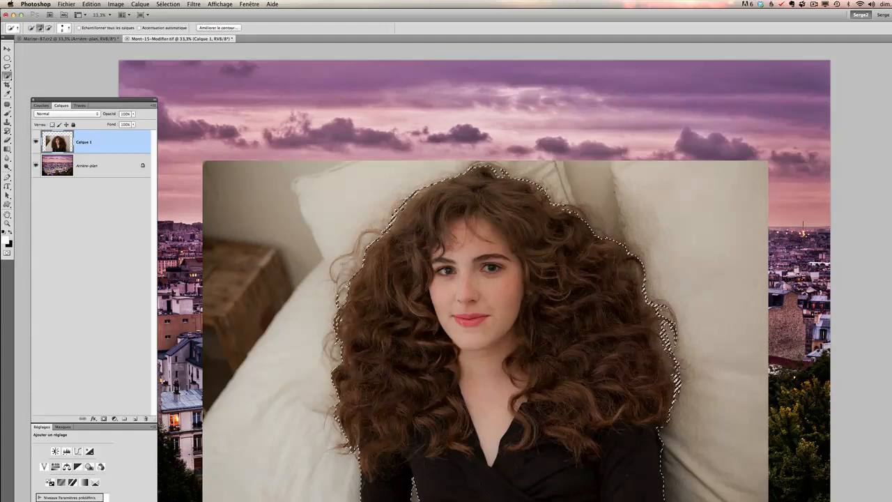
# Add a layer mask to Calque 1 from the selection and display the mask on its own in the document
pyautogui.click(103, 418)
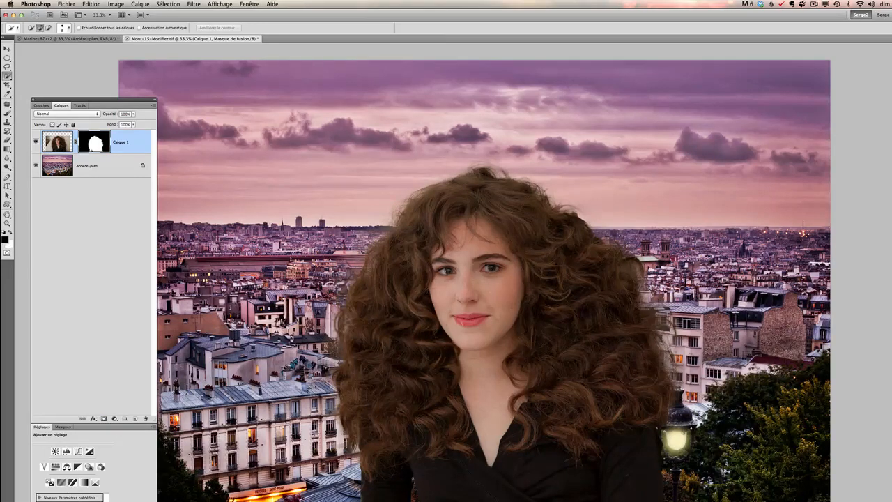
pyautogui.keyDown('alt'); pyautogui.click(93, 146); pyautogui.keyUp('alt')
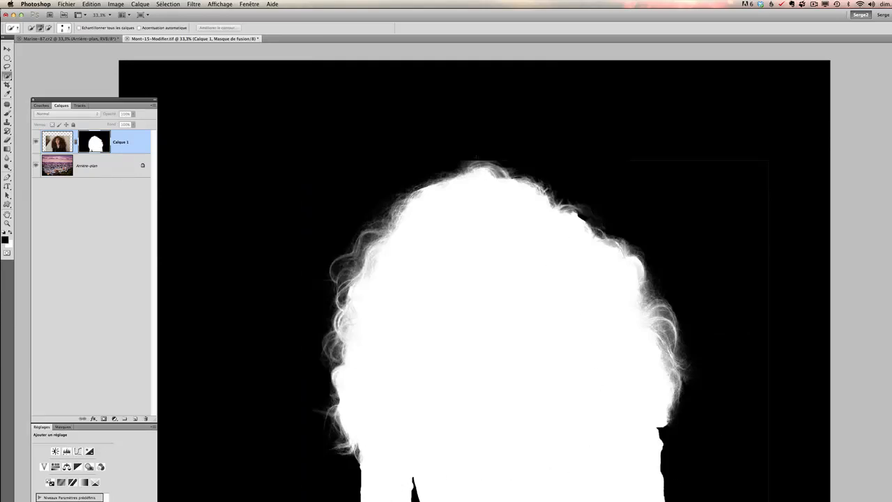
# Paint black with the Brush at 100 % opacity over the thin photo-border line above and right of the hair in the mask
pyautogui.press('z')
pyautogui.click(460, 153)
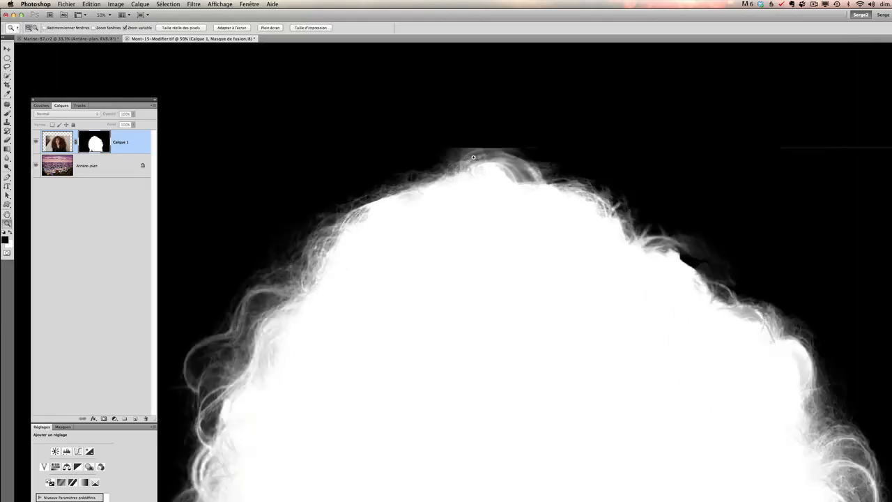
pyautogui.click(771, 157)
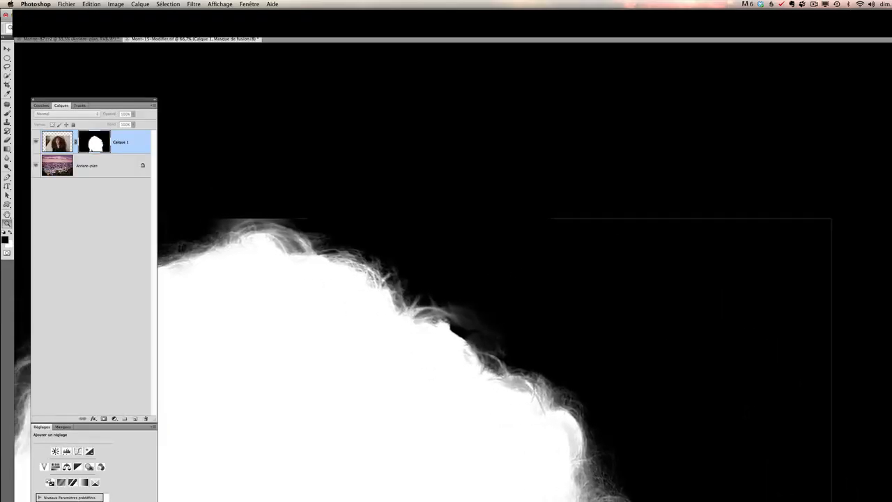
pyautogui.press('b')
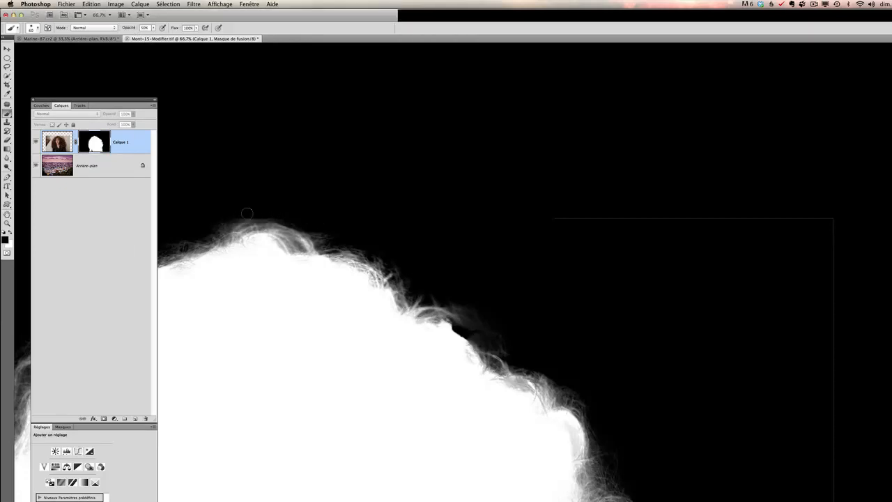
pyautogui.click(153, 28)
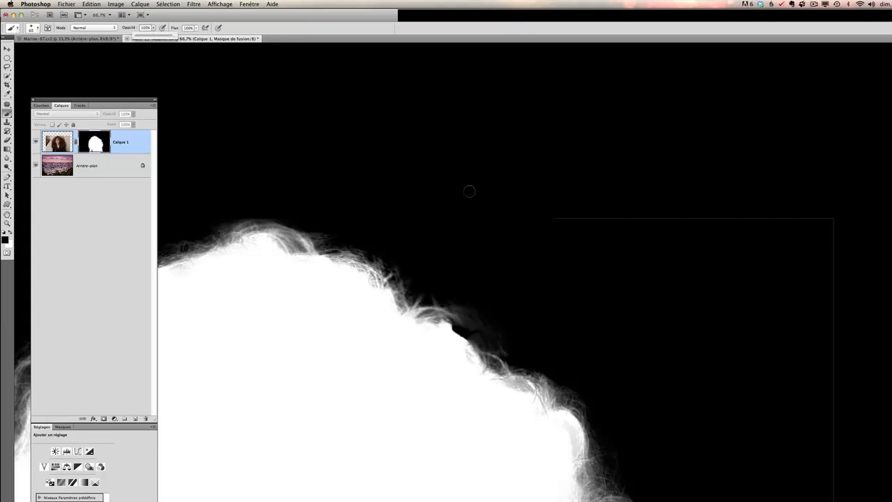
pyautogui.moveTo(549, 218)
pyautogui.mouseDown()
pyautogui.moveTo(852, 219)
pyautogui.moveTo(703, 59)
pyautogui.moveTo(706, 420)
pyautogui.moveTo(696, 399)
pyautogui.moveTo(711, 299)
pyautogui.moveTo(700, 294)
pyautogui.moveTo(705, 377)
pyautogui.mouseUp()
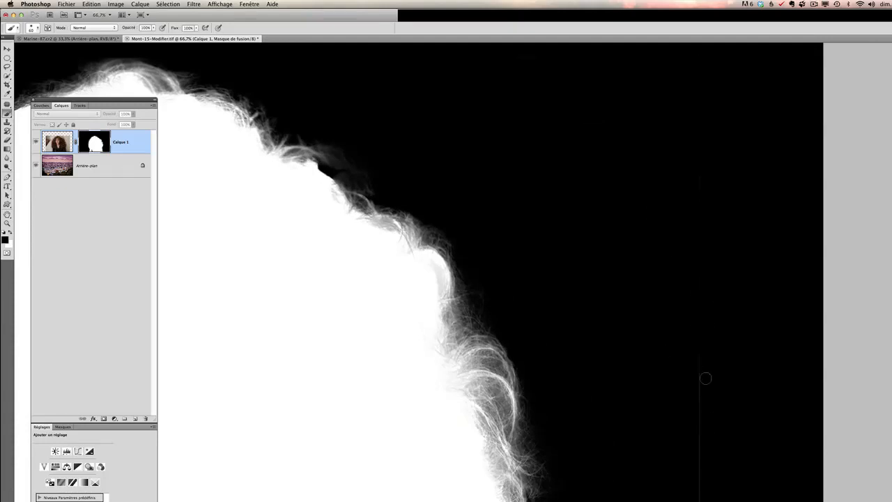
pyautogui.moveTo(758, 360); pyautogui.dragTo(706, 114)
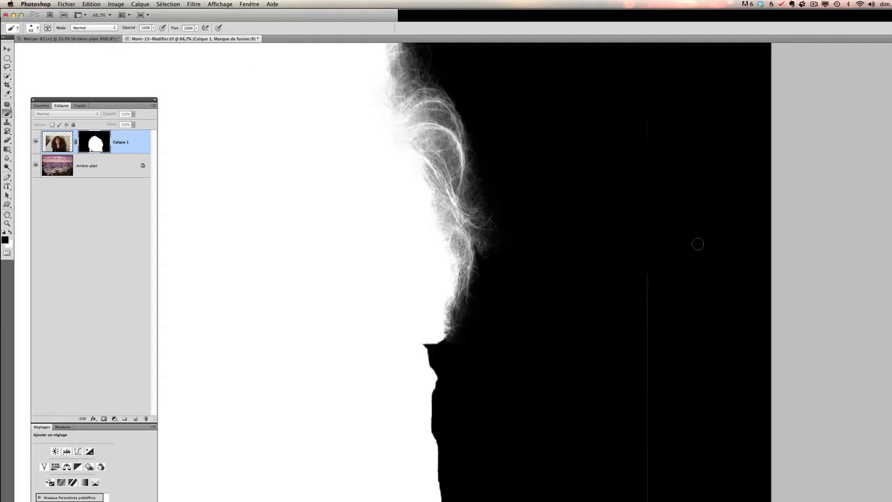
pyautogui.moveTo(648, 271)
pyautogui.mouseDown()
pyautogui.moveTo(640, 414)
pyautogui.moveTo(633, 397)
pyautogui.moveTo(647, 325)
pyautogui.moveTo(644, 487)
pyautogui.mouseUp()
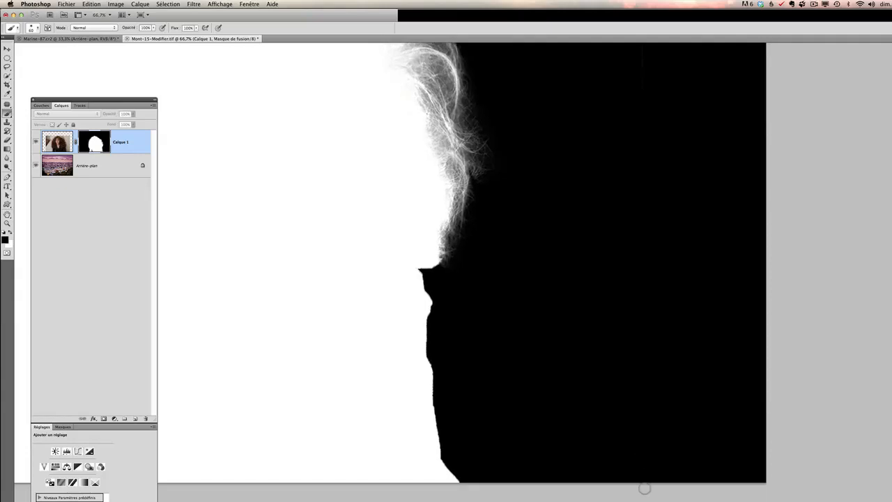
pyautogui.scroll(10, 642, 246)
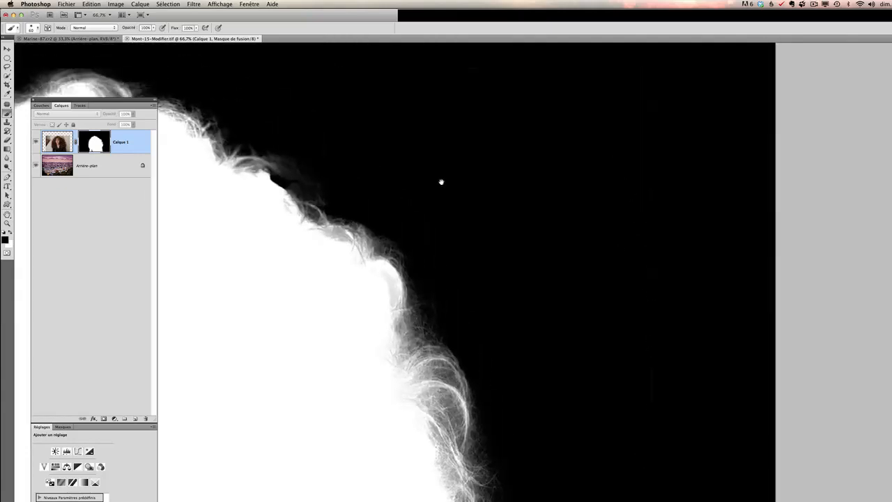
# Leave the mask-only view of Calque 1 and set the Brush opacity to 22 % for work along the hair's right-hand edge
pyautogui.scroll(6, 441, 182)
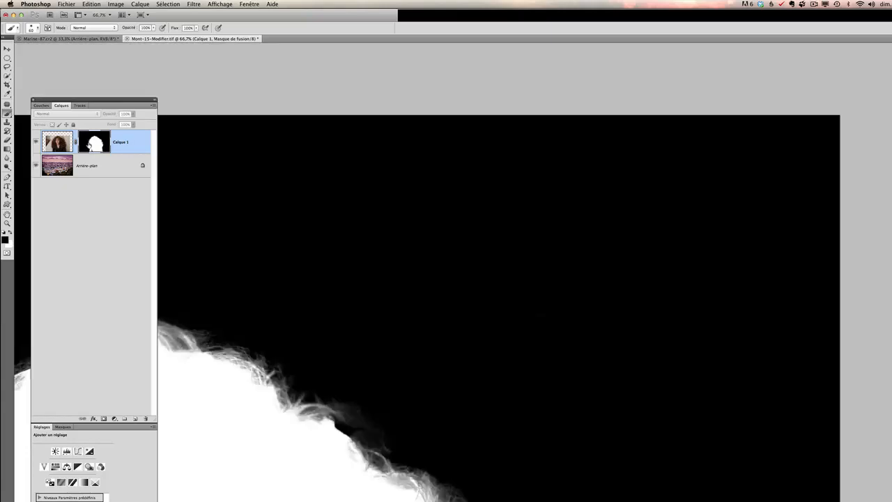
pyautogui.keyDown('alt'); pyautogui.click(93, 144); pyautogui.keyUp('alt')
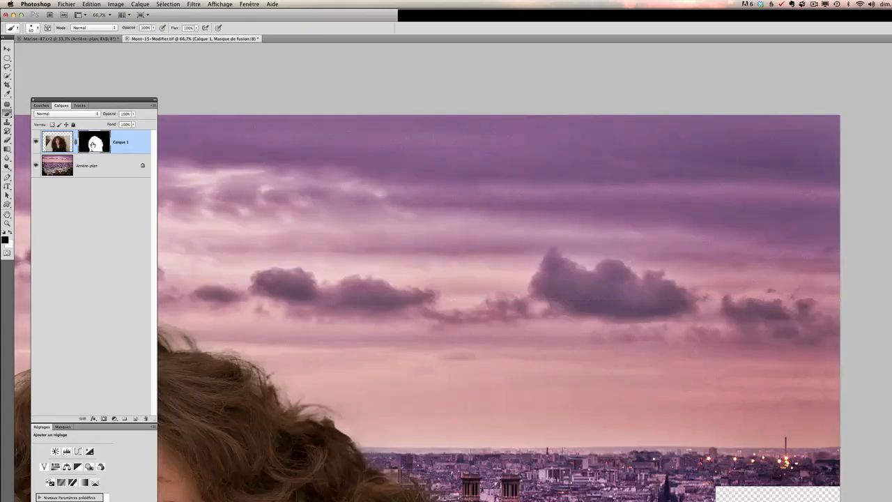
pyautogui.press('z')
pyautogui.keyDown('alt'); pyautogui.click(512, 390); pyautogui.keyUp('alt')
pyautogui.keyDown('alt'); pyautogui.click(512, 391); pyautogui.keyUp('alt')
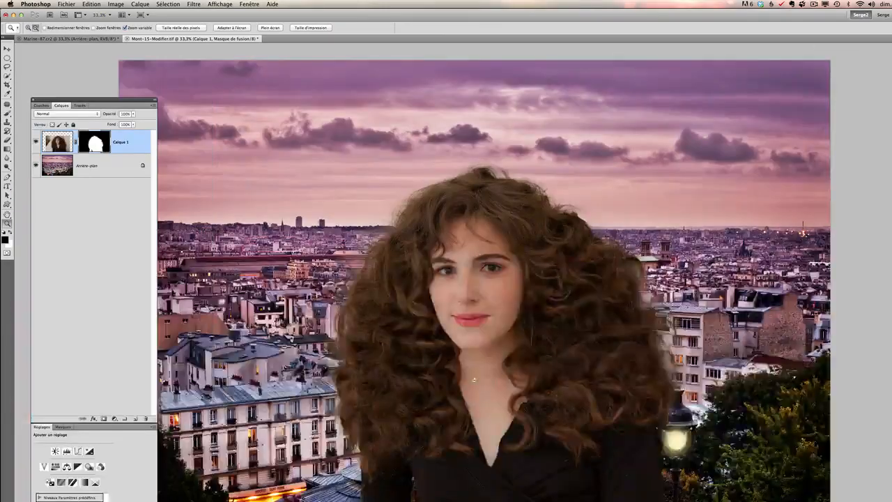
pyautogui.click(522, 222)
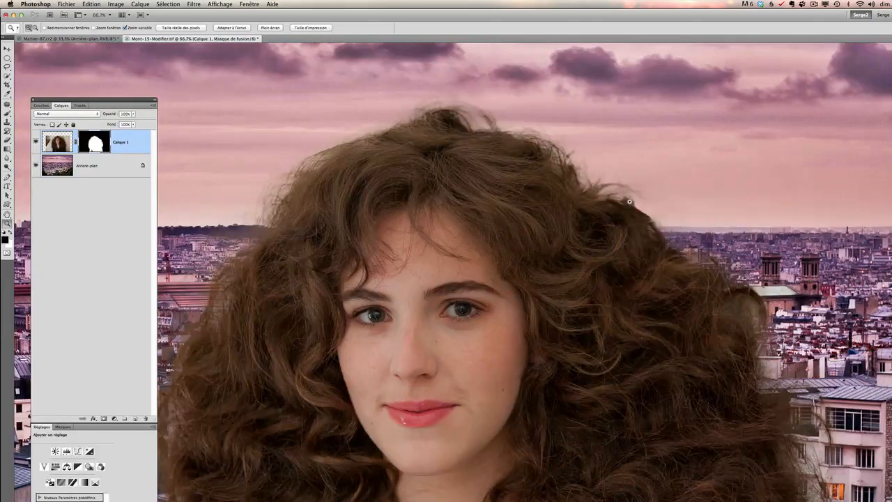
pyautogui.click(629, 202)
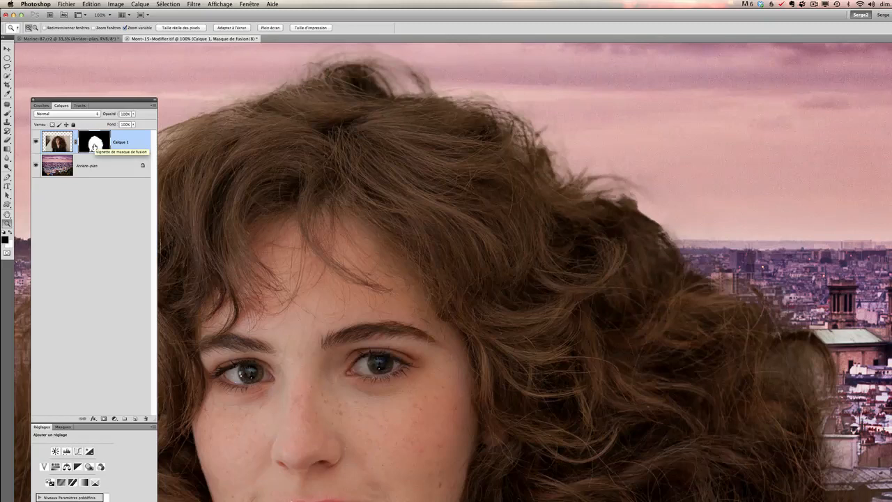
pyautogui.press('b')
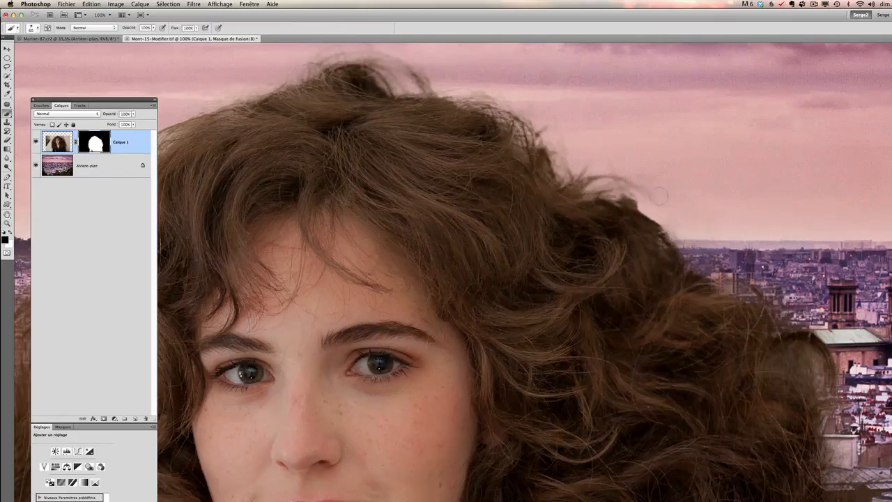
pyautogui.click(153, 28)
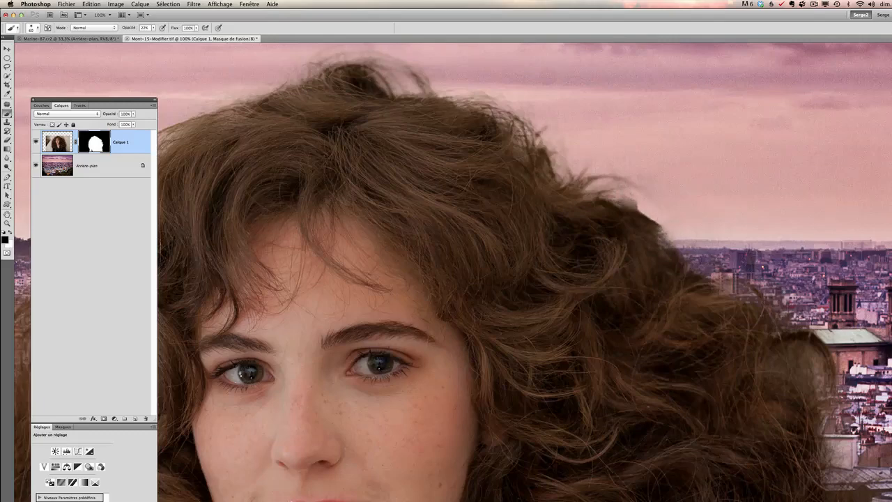
# Move the woman on Calque 1 slightly left and down over the cityscape, together with her linked mask
pyautogui.press('z')
pyautogui.moveTo(567, 258); pyautogui.dragTo(536, 279)
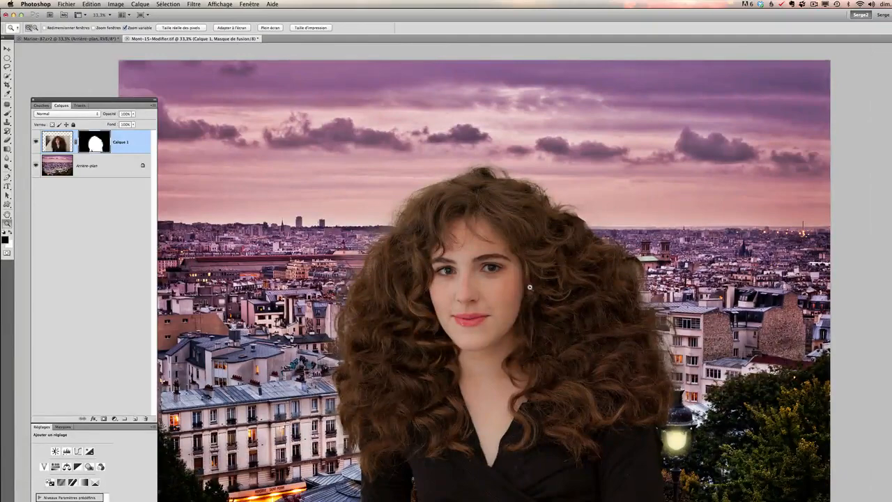
pyautogui.click(429, 307)
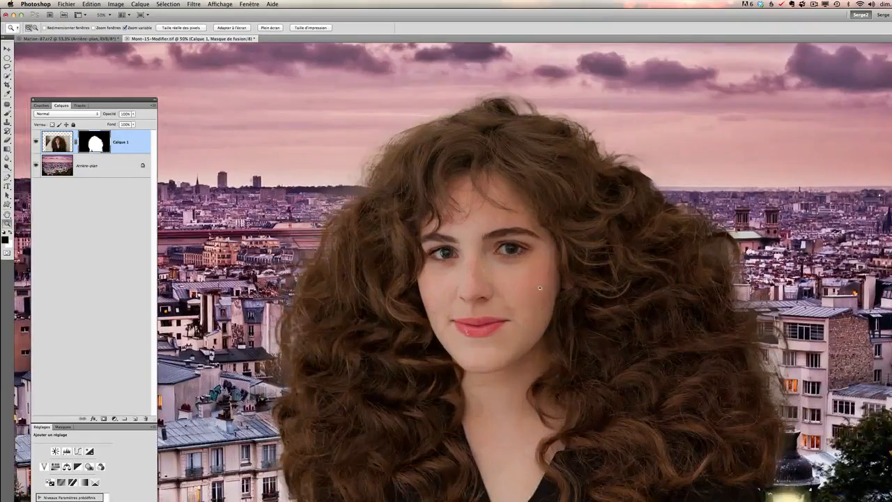
pyautogui.keyDown('alt'); pyautogui.click(539, 287); pyautogui.keyUp('alt')
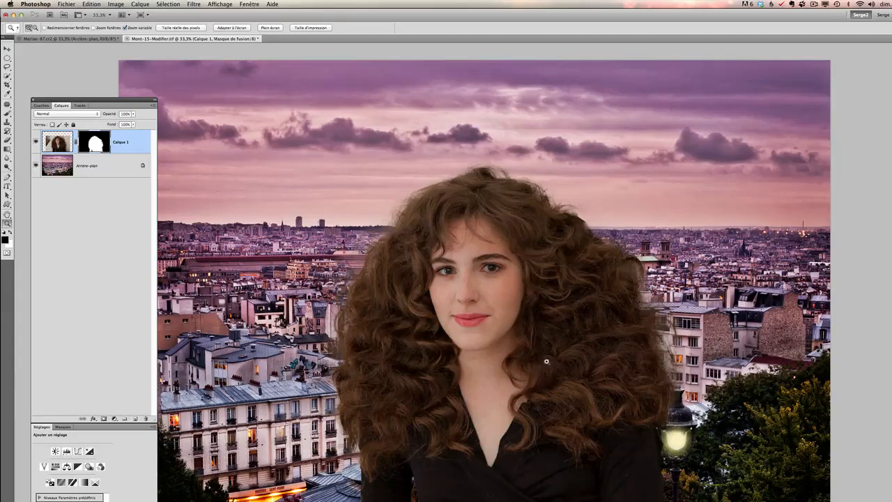
pyautogui.keyDown('alt'); pyautogui.click(491, 304); pyautogui.keyUp('alt')
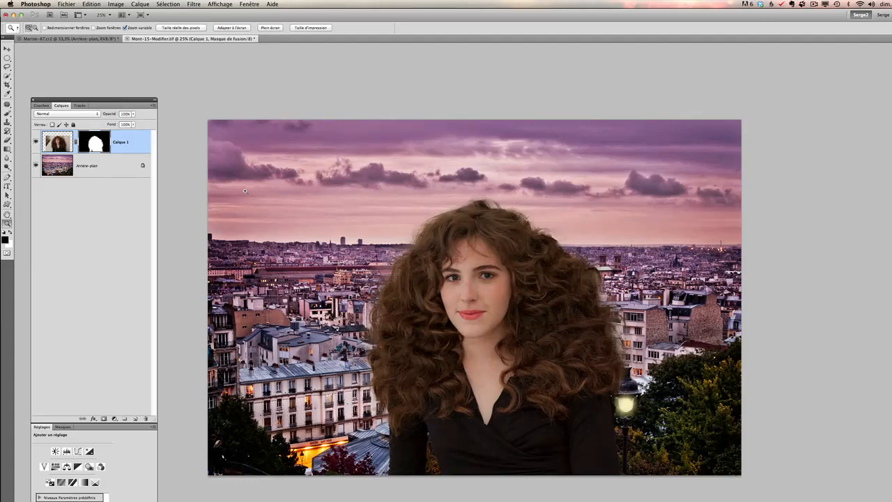
pyautogui.click(59, 148)
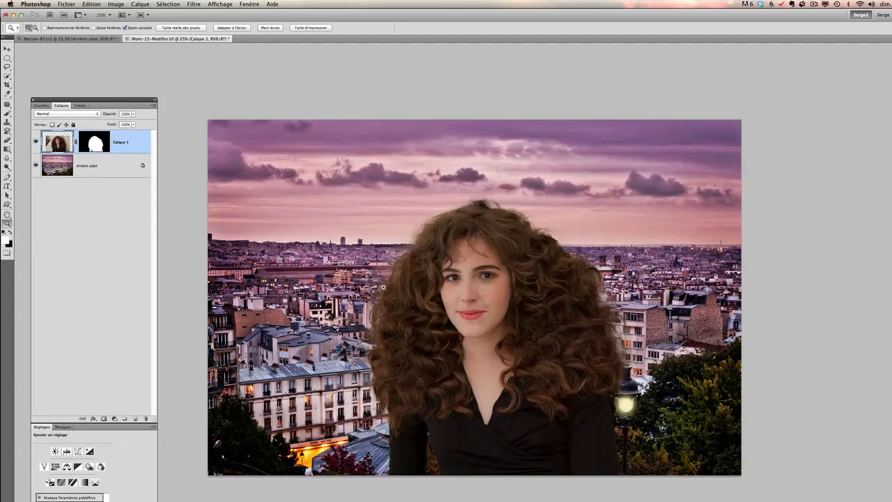
pyautogui.press('v')
pyautogui.moveTo(474, 351)
pyautogui.mouseDown()
pyautogui.moveTo(446, 356)
pyautogui.moveTo(467, 373)
pyautogui.moveTo(390, 400)
pyautogui.moveTo(566, 303)
pyautogui.moveTo(450, 352)
pyautogui.moveTo(462, 362)
pyautogui.mouseUp()
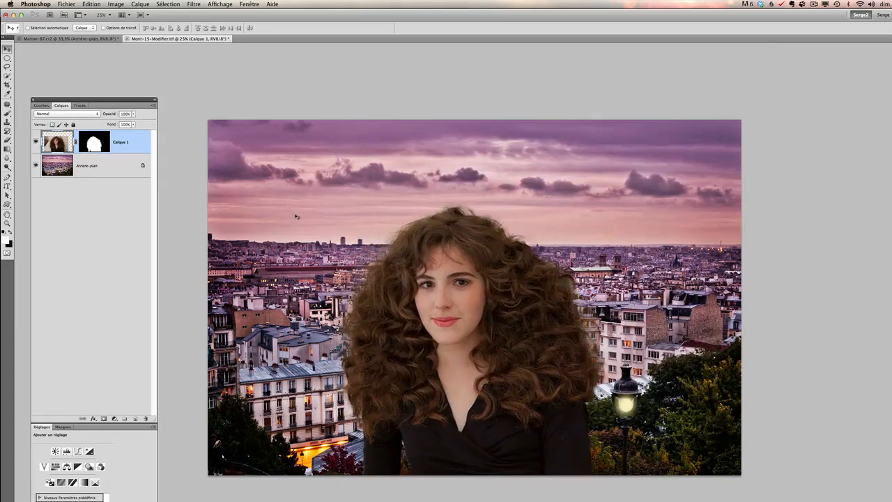
# Blur the Arrière-plan cityscape layer with Flou gaussien at a radius of 5,1 pixels
pyautogui.press('z')
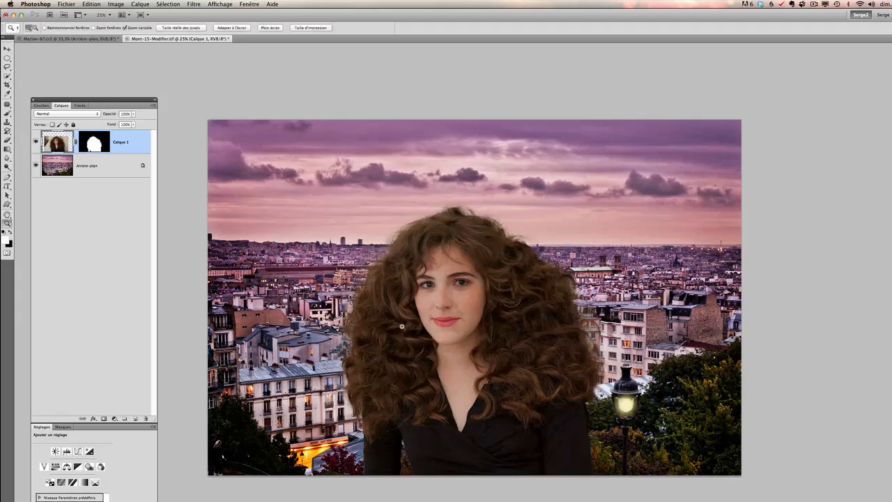
pyautogui.moveTo(411, 325); pyautogui.dragTo(405, 323)
pyautogui.click(436, 313)
pyautogui.click(101, 171)
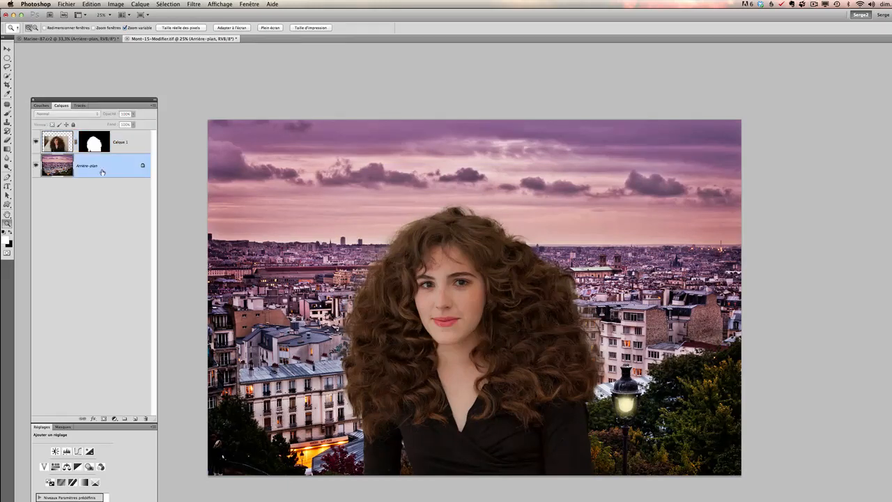
pyautogui.click(190, 4)
pyautogui.moveTo(220, 88)
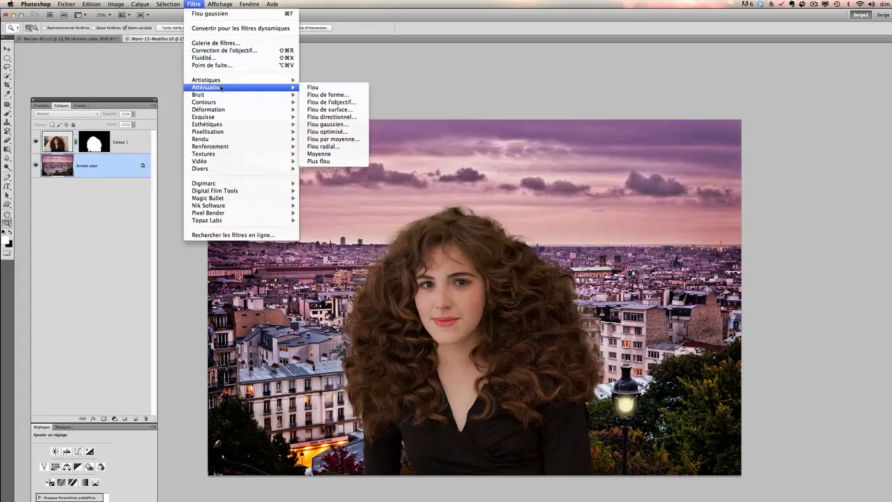
pyautogui.click(322, 126)
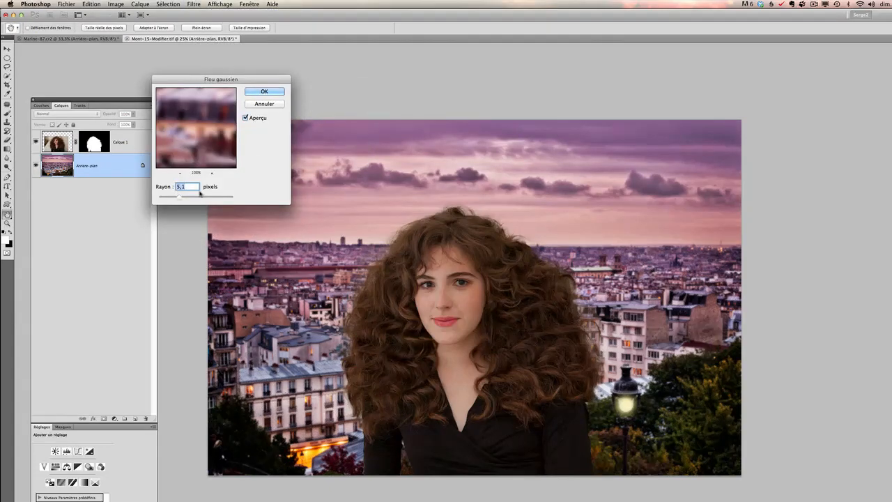
pyautogui.click(271, 94)
pyautogui.press('z')
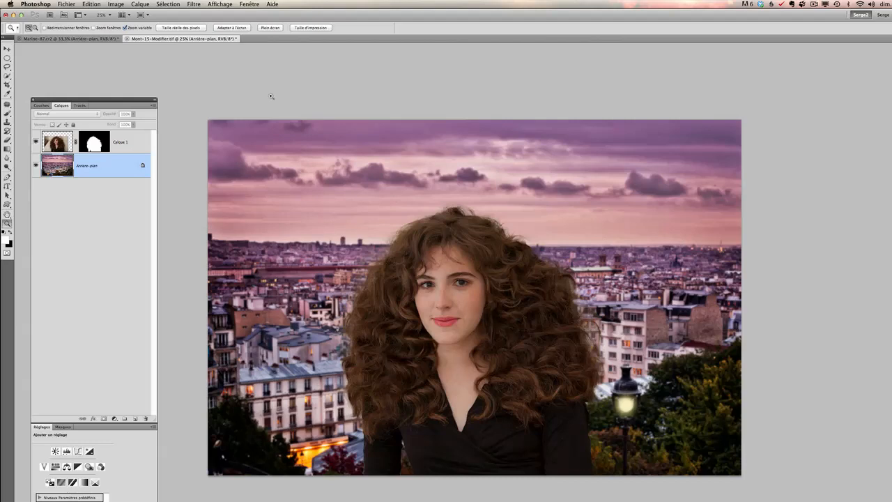
# Add a Courbes adjustment layer above Calque 1 and clip it so that it affects only the woman
pyautogui.click(137, 149)
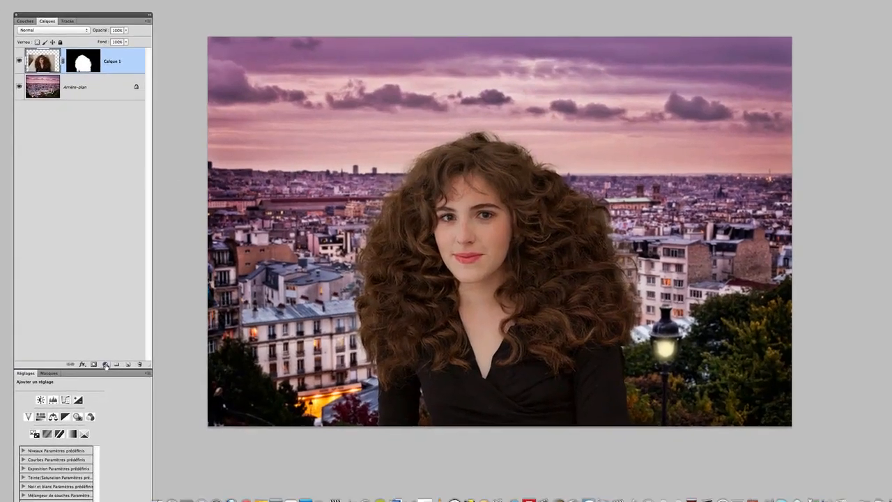
pyautogui.click(113, 418)
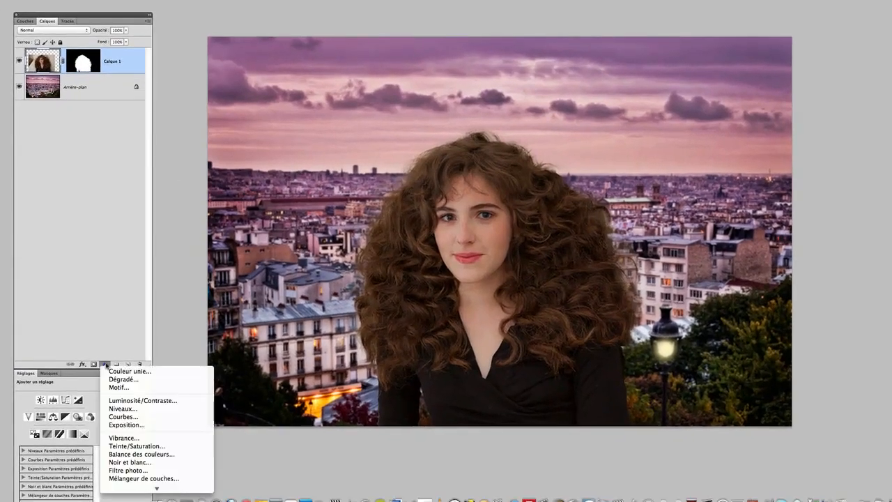
pyautogui.click(124, 416)
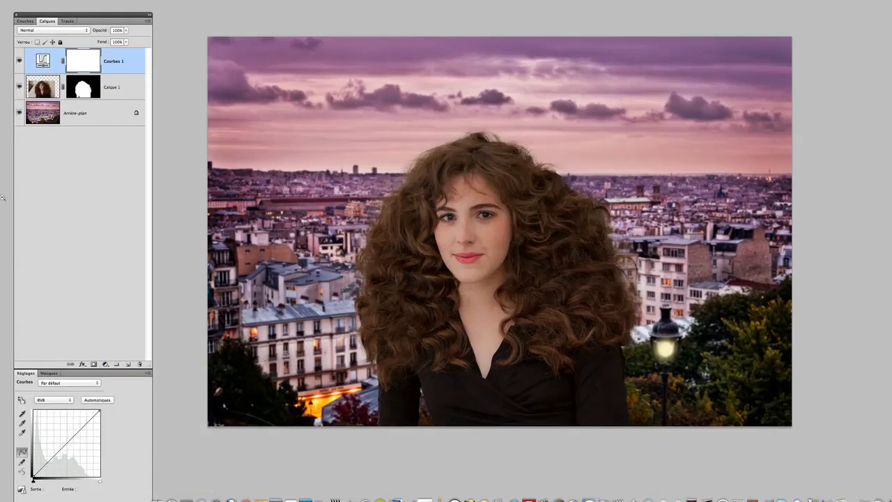
pyautogui.keyDown('alt'); pyautogui.click(48, 74); pyautogui.keyUp('alt')
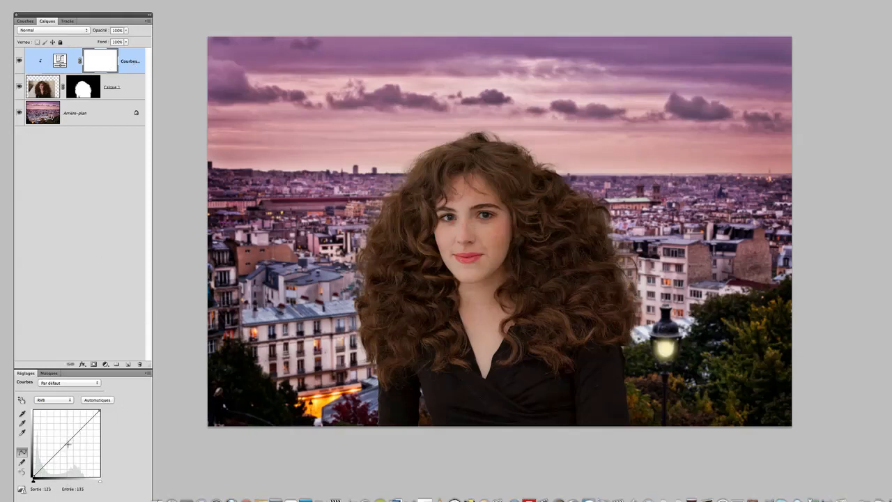
# Shape the RVB curve into a gentle S with a shadow point and a raised highlight point, and compare before and after
pyautogui.moveTo(67, 443)
pyautogui.mouseDown()
pyautogui.moveTo(78, 458)
pyautogui.moveTo(67, 440)
pyautogui.moveTo(79, 426)
pyautogui.moveTo(55, 456)
pyautogui.mouseUp()
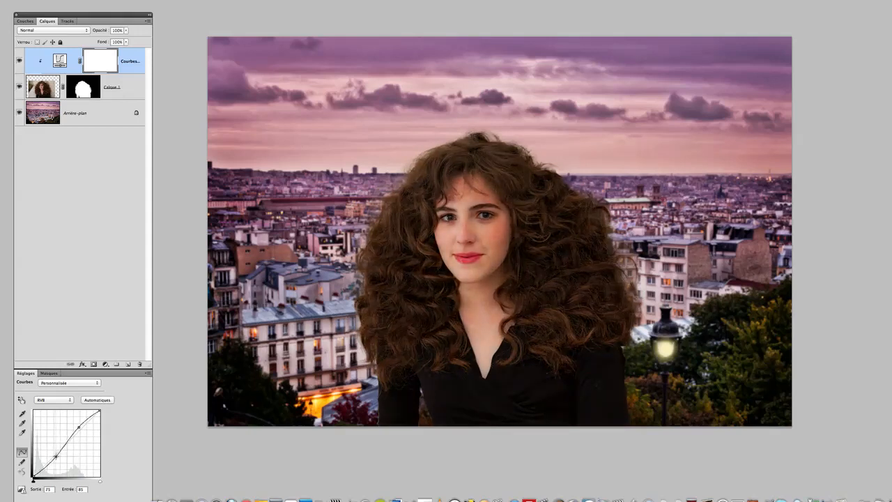
pyautogui.moveTo(79, 427); pyautogui.dragTo(78, 424)
pyautogui.moveTo(56, 456); pyautogui.dragTo(55, 454)
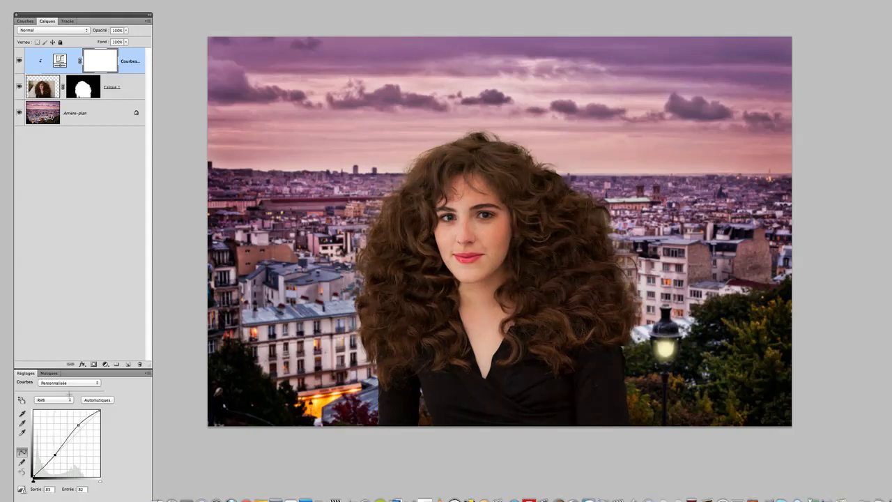
pyautogui.click(20, 61)
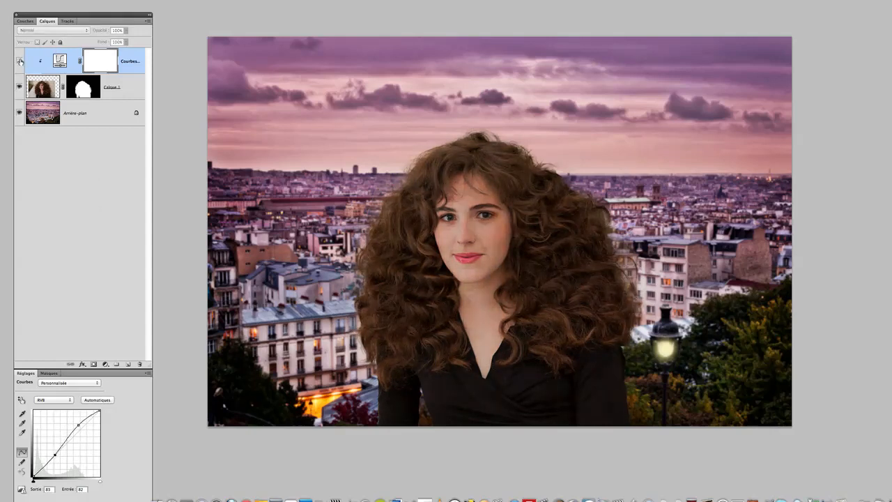
pyautogui.click(19, 62)
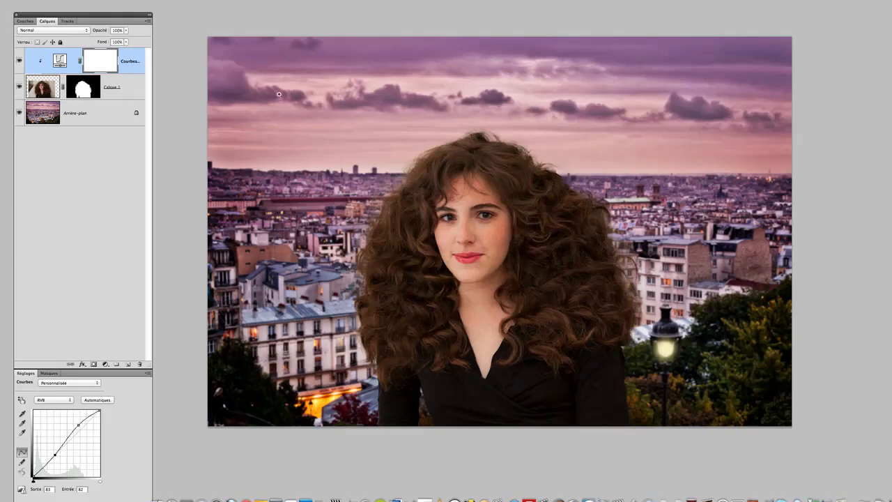
# Add a Correction sélective adjustment layer directly above Calque 1, clipped beneath the Courbes layer
pyautogui.click(134, 89)
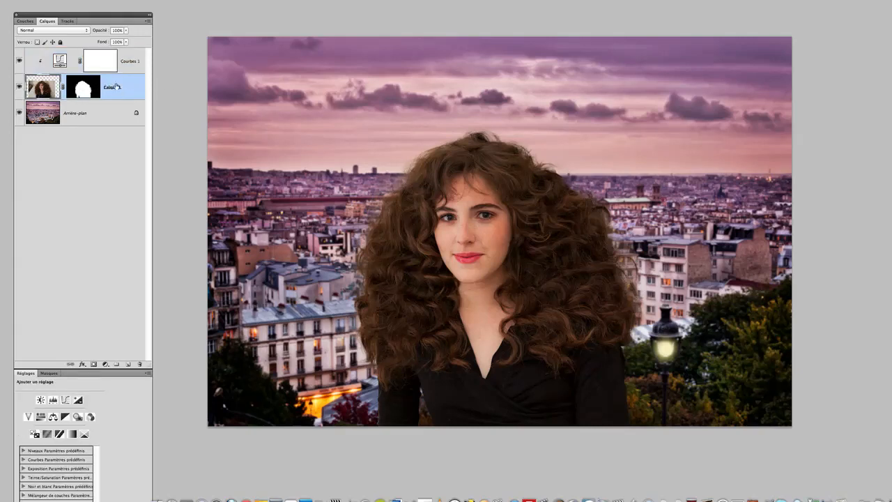
pyautogui.click(132, 69)
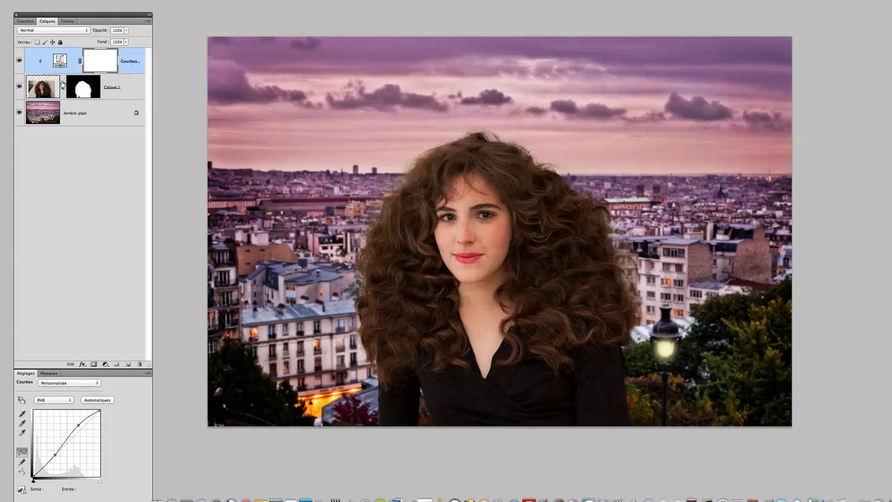
pyautogui.click(127, 89)
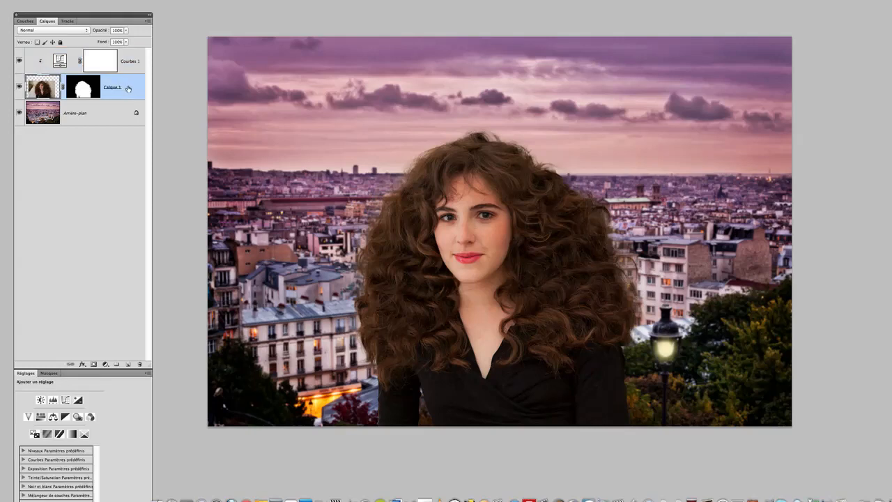
pyautogui.click(105, 364)
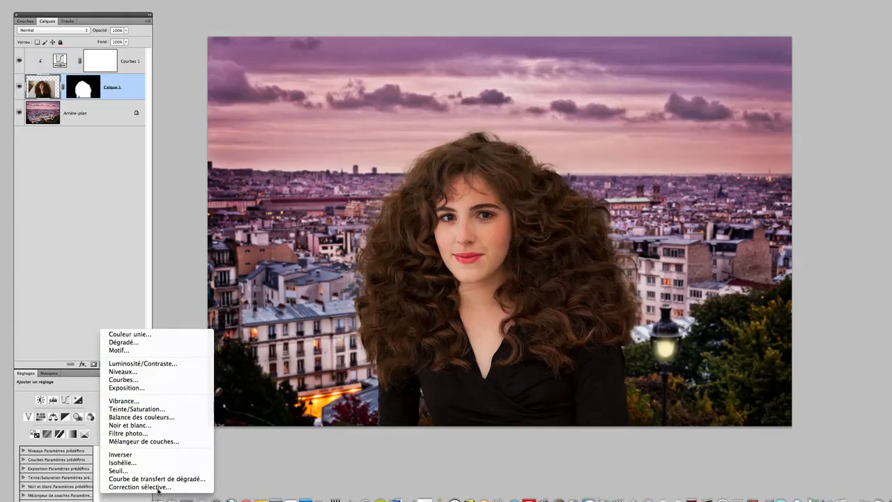
pyautogui.click(154, 488)
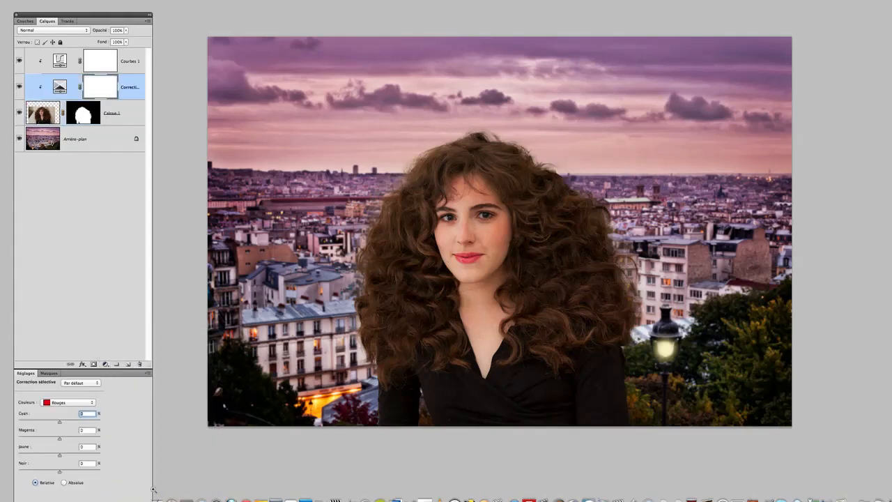
# In the Correction sélective layer, set Magenta and Jaune of the Gris to +3 %, adjust Cyan slightly, and compare before and after
pyautogui.moveTo(149, 368); pyautogui.dragTo(163, 264)
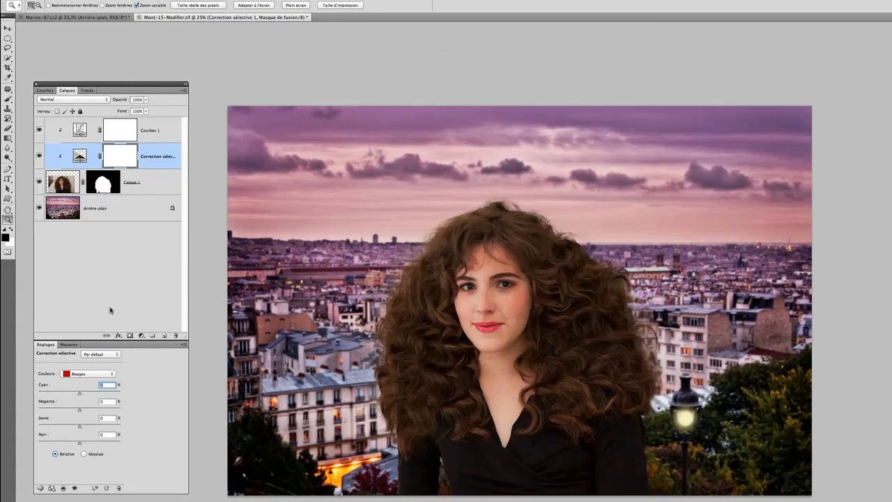
pyautogui.click(87, 375)
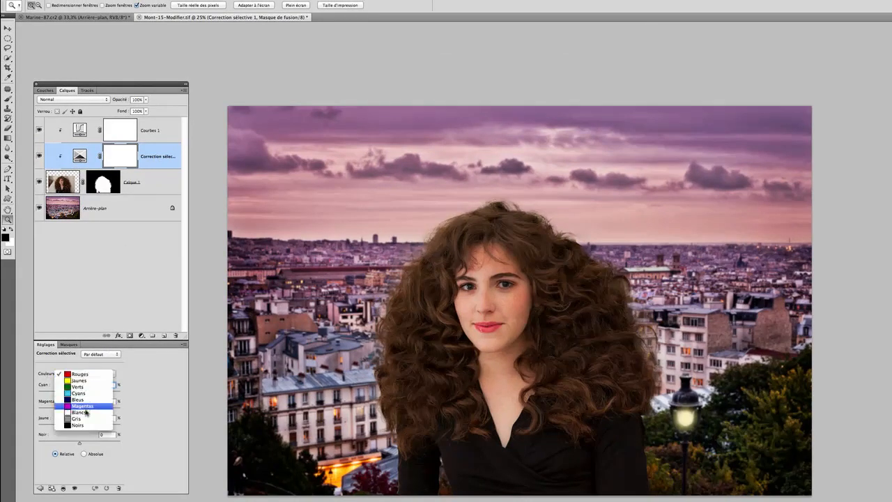
pyautogui.click(81, 418)
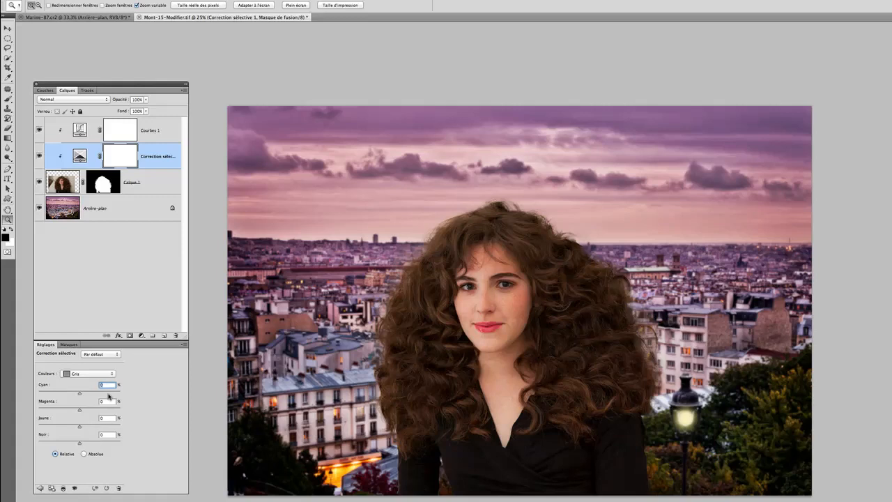
pyautogui.moveTo(79, 411); pyautogui.dragTo(80, 412)
pyautogui.click(39, 157)
pyautogui.click(39, 157)
pyautogui.click(40, 157)
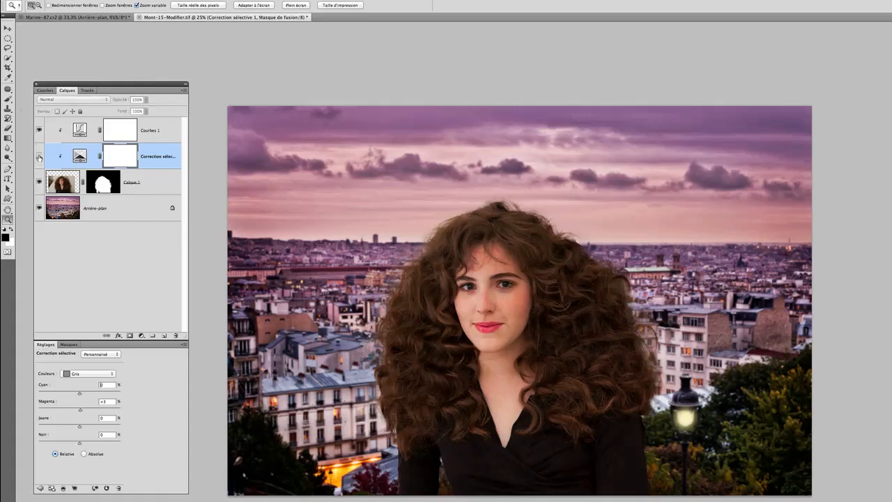
pyautogui.click(39, 157)
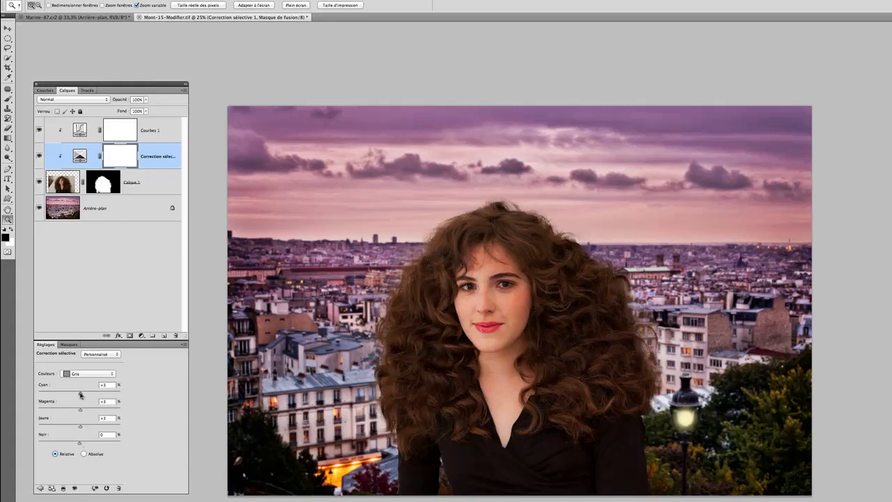
pyautogui.moveTo(82, 394); pyautogui.dragTo(79, 395)
# Lower the highlight point of the Courbes 1 RVB curve slightly, check its shadow point, and review both adjustment layers
pyautogui.click(161, 135)
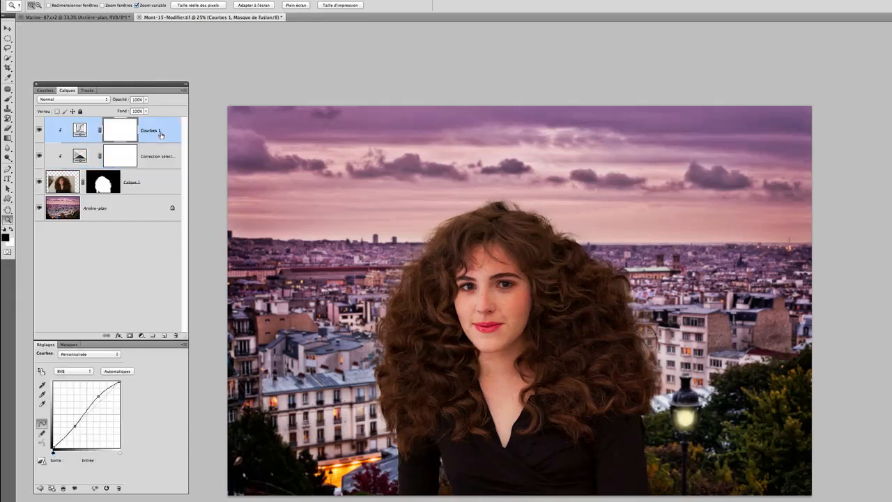
pyautogui.click(98, 397)
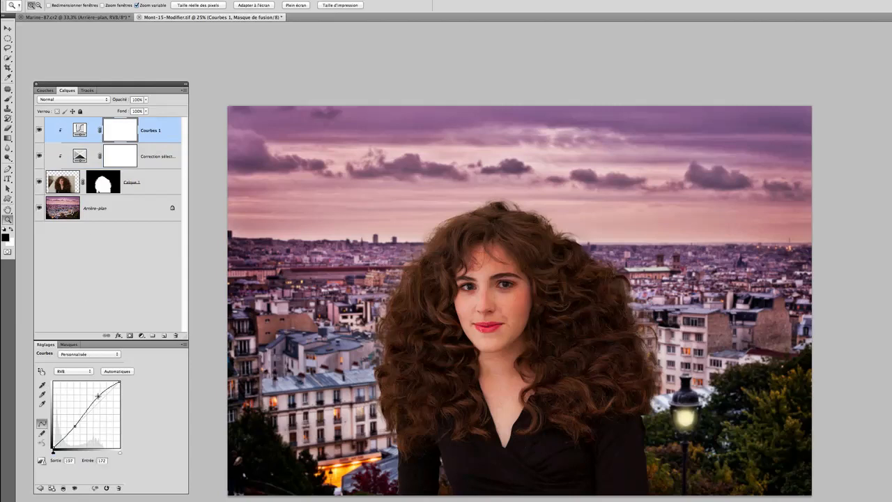
pyautogui.click(74, 425)
pyautogui.click(163, 154)
pyautogui.click(161, 139)
pyautogui.click(163, 155)
pyautogui.click(163, 138)
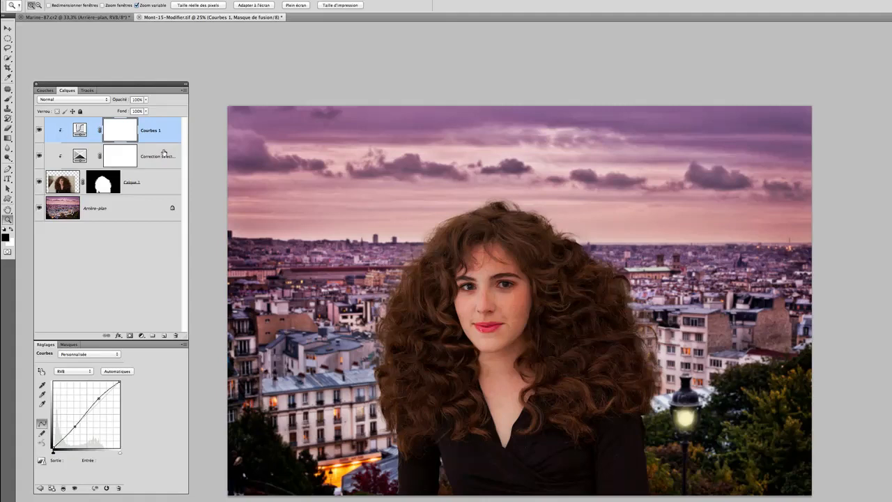
pyautogui.click(163, 152)
pyautogui.click(164, 135)
pyautogui.press('c')
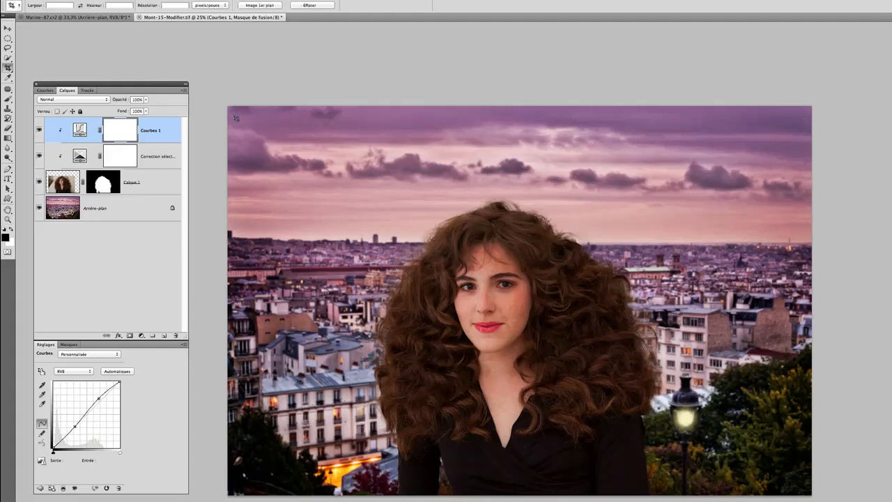
pyautogui.moveTo(259, 137)
pyautogui.mouseDown()
pyautogui.moveTo(456, 432)
pyautogui.moveTo(812, 494)
pyautogui.mouseUp()
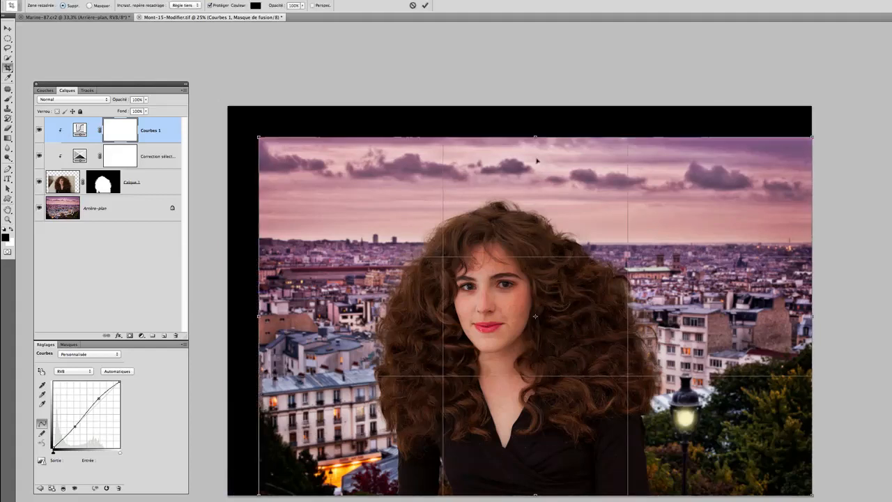
pyautogui.moveTo(535, 133); pyautogui.dragTo(535, 165)
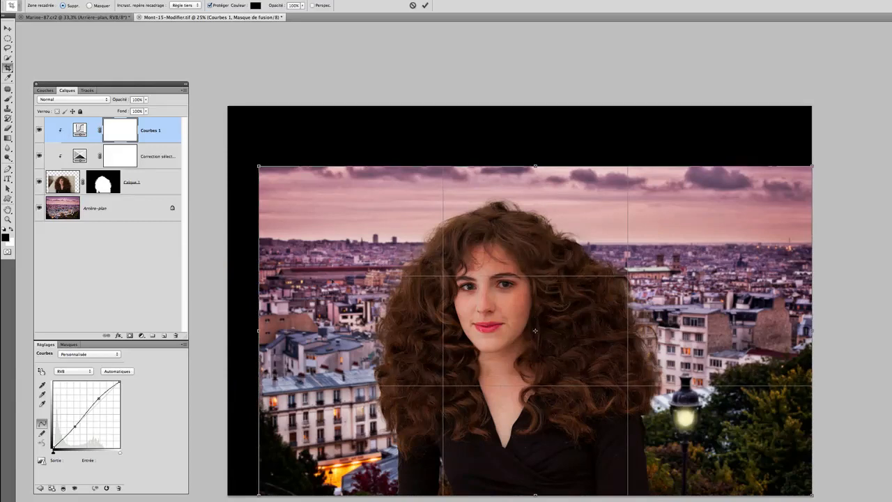
pyautogui.moveTo(259, 330); pyautogui.dragTo(260, 330)
pyautogui.moveTo(814, 330); pyautogui.dragTo(761, 330)
pyautogui.press('Return')
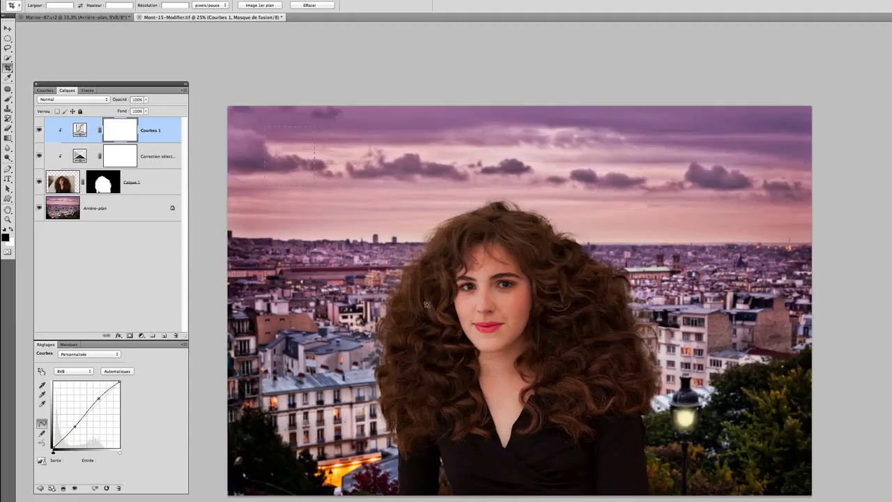
# Crop the composite slightly on all four sides and shift the woman on Calque 1 toward the right of the picture
pyautogui.moveTo(427, 305); pyautogui.dragTo(801, 476)
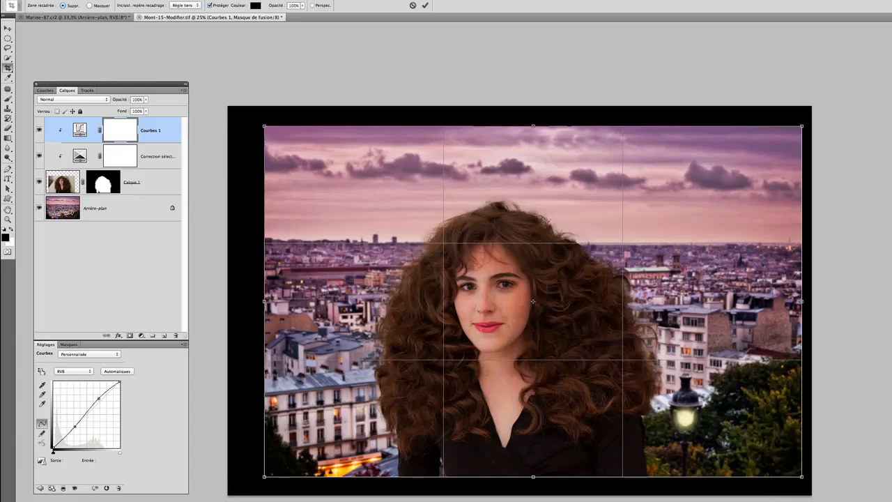
pyautogui.press('Return')
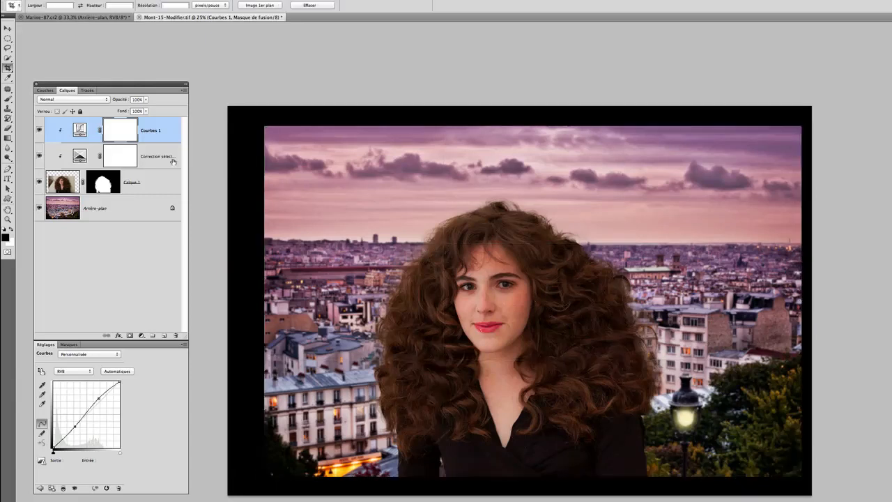
pyautogui.click(142, 182)
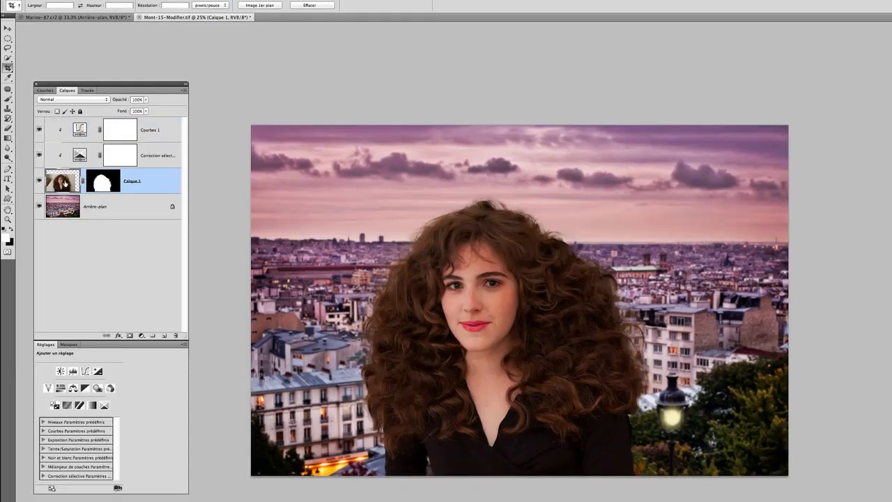
pyautogui.press('v')
pyautogui.moveTo(483, 320); pyautogui.dragTo(510, 341)
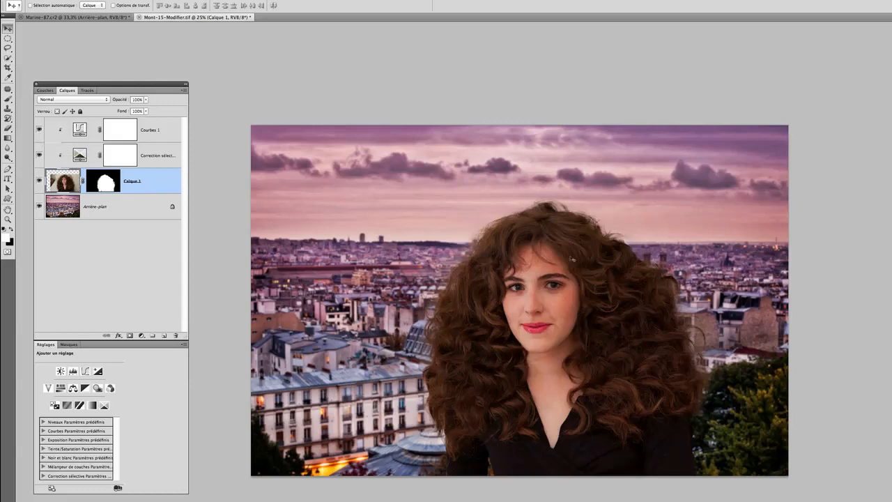
# Crop a narrow strip of sky off the image's upper edge, keeping the full width
pyautogui.click(157, 135)
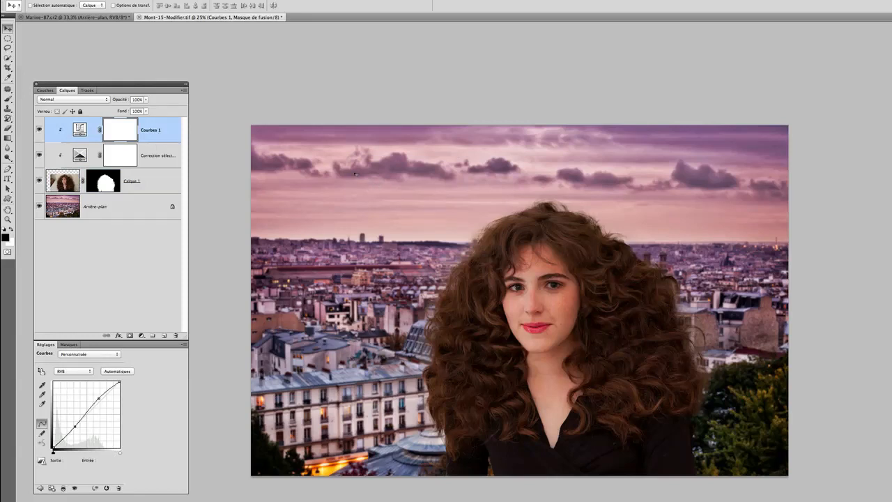
pyautogui.press('c')
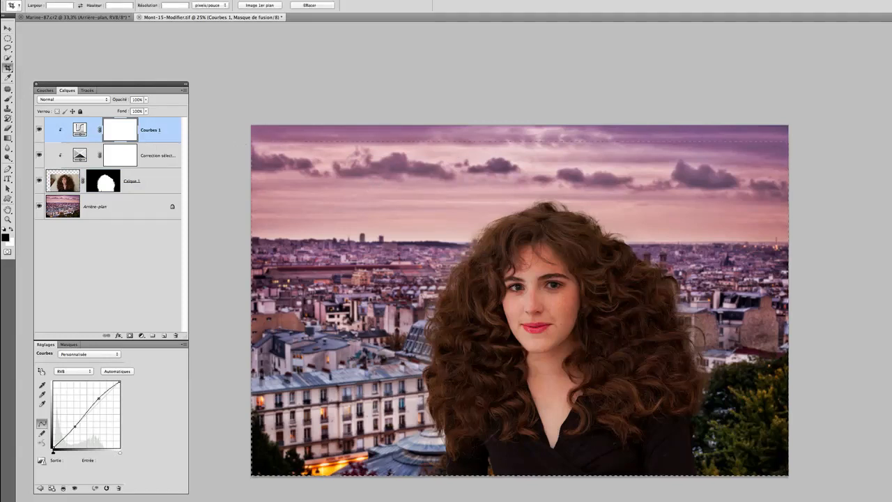
pyautogui.moveTo(519, 141); pyautogui.dragTo(520, 147)
pyautogui.press('Return')
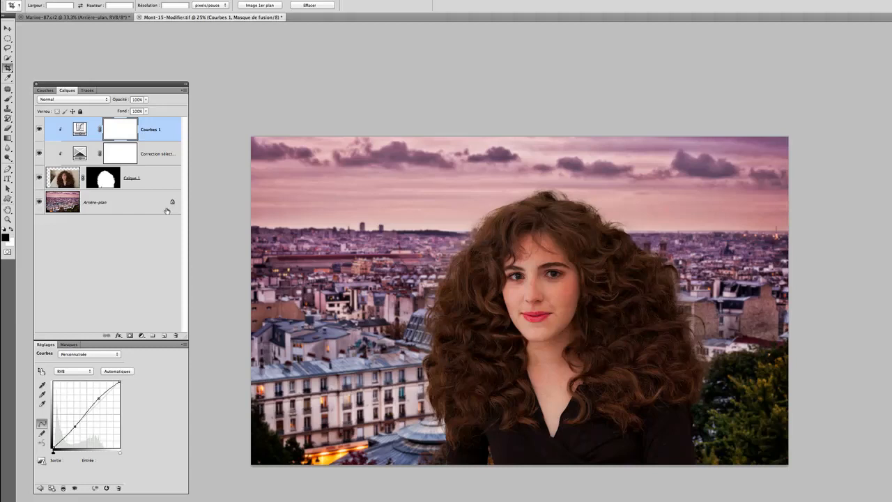
# Stamp all visible layers into a new layer above Courbes 1 and set its blending mode to Produit
pyautogui.hotkey('ctrl', 'alt', 'shift', 'e')
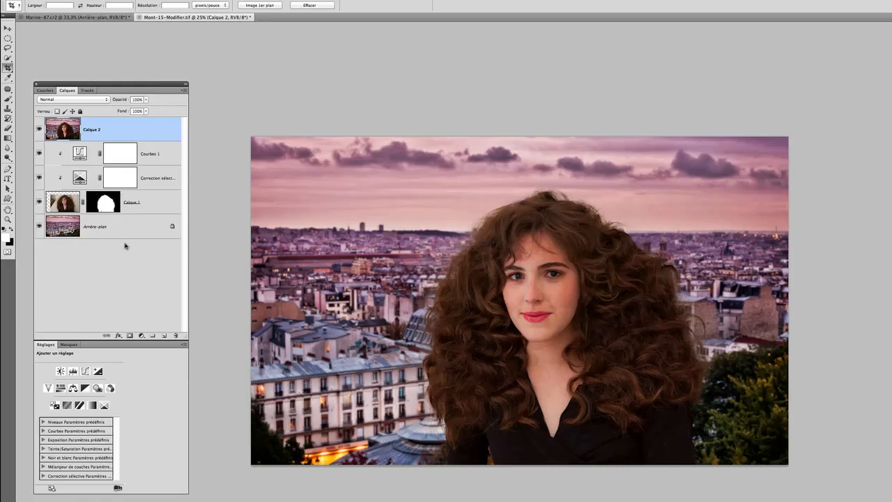
pyautogui.click(97, 100)
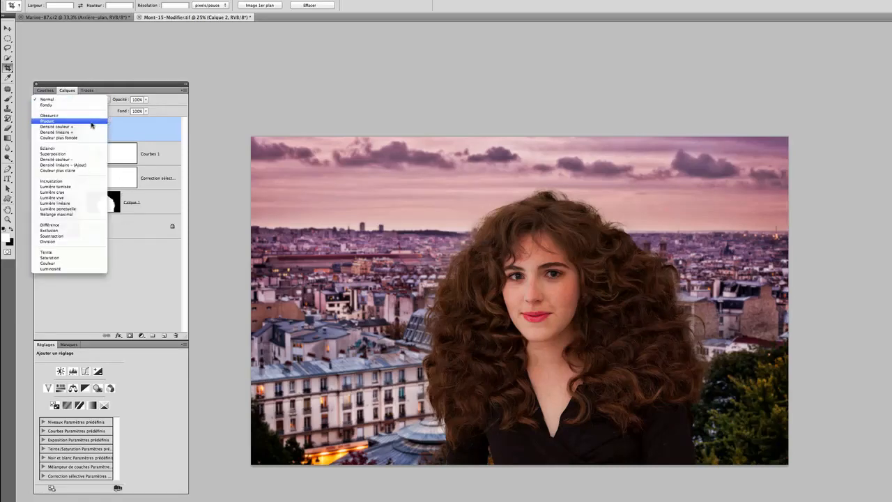
pyautogui.click(91, 125)
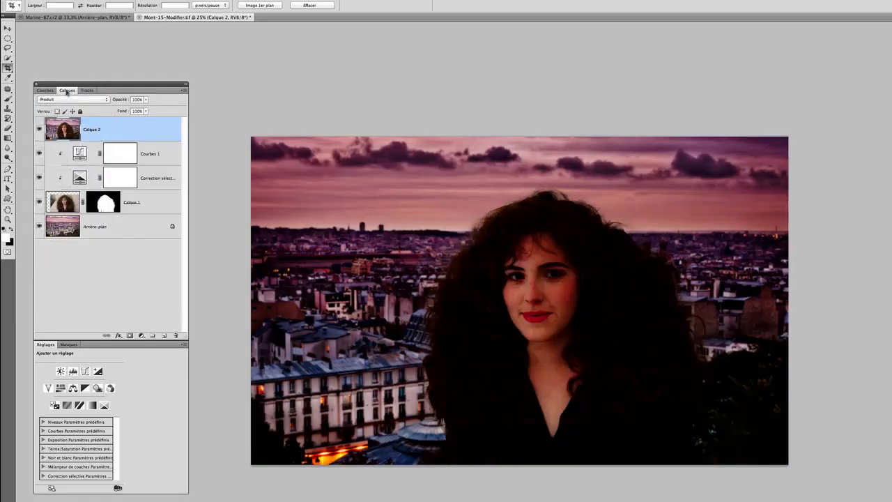
# Draw a large elliptical selection around the woman's hair and shoulders
pyautogui.click(8, 39)
pyautogui.click(8, 39)
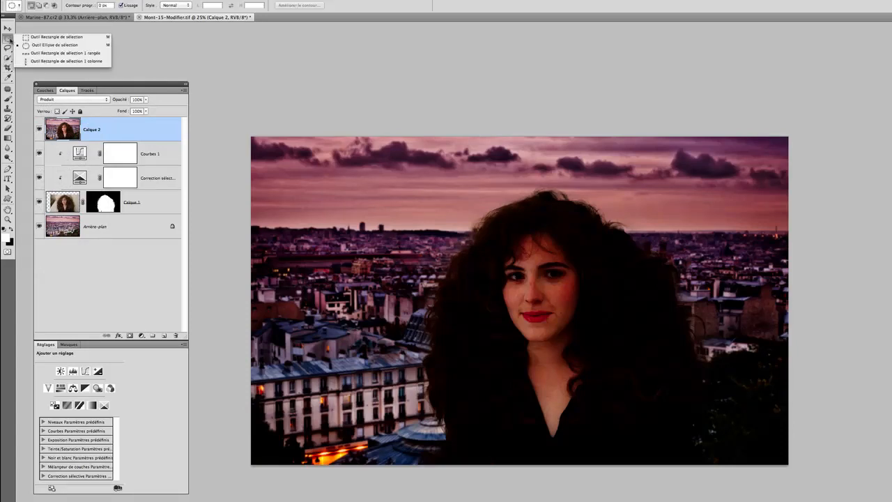
pyautogui.click(42, 37)
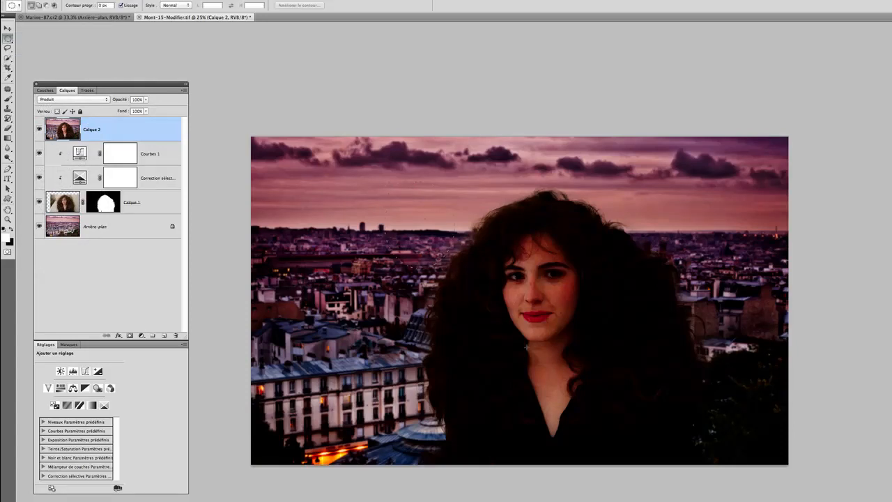
pyautogui.moveTo(526, 346); pyautogui.dragTo(668, 424)
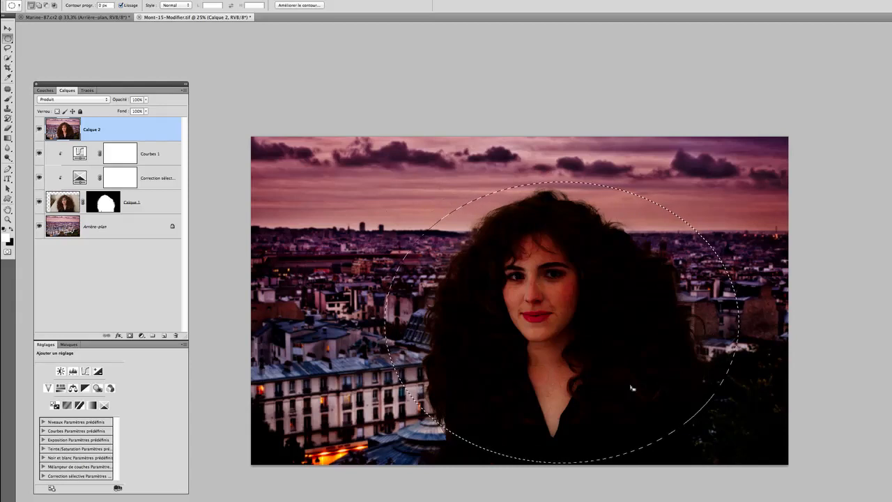
# Transform the elliptical selection by raising its upper and lower edges and extending its left edge, giving about 109 % width and 92 % height
pyautogui.click(189, 0)
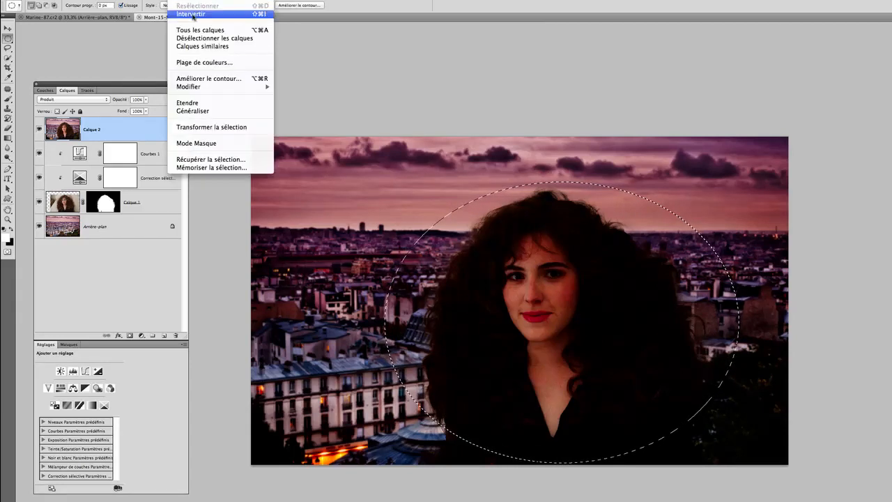
pyautogui.click(220, 127)
pyautogui.moveTo(562, 181); pyautogui.dragTo(562, 169)
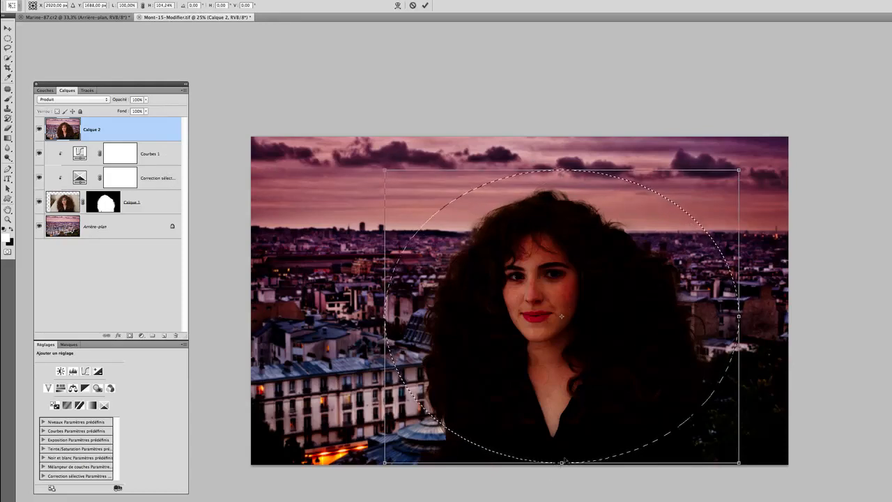
pyautogui.moveTo(558, 468); pyautogui.dragTo(562, 430)
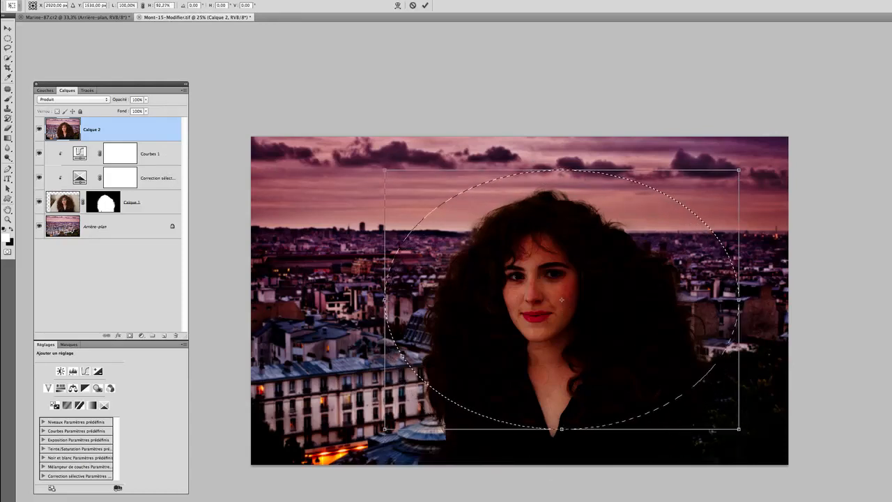
pyautogui.moveTo(385, 300); pyautogui.dragTo(351, 300)
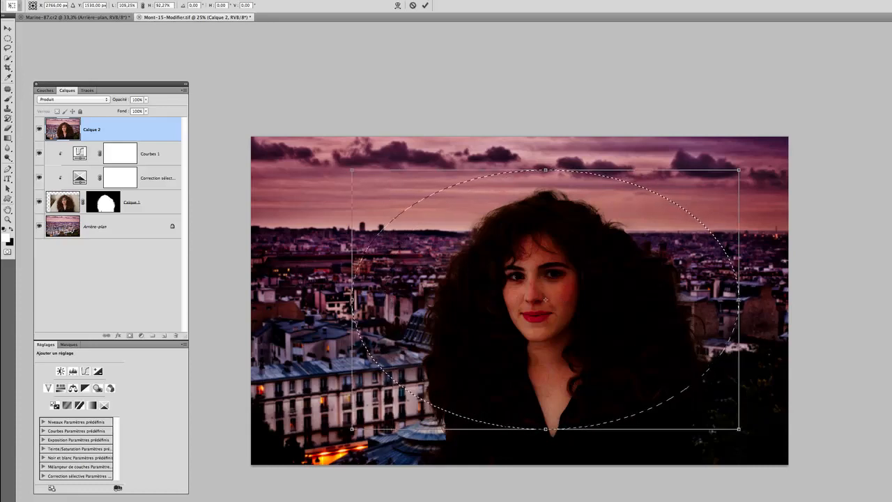
pyautogui.press('Return')
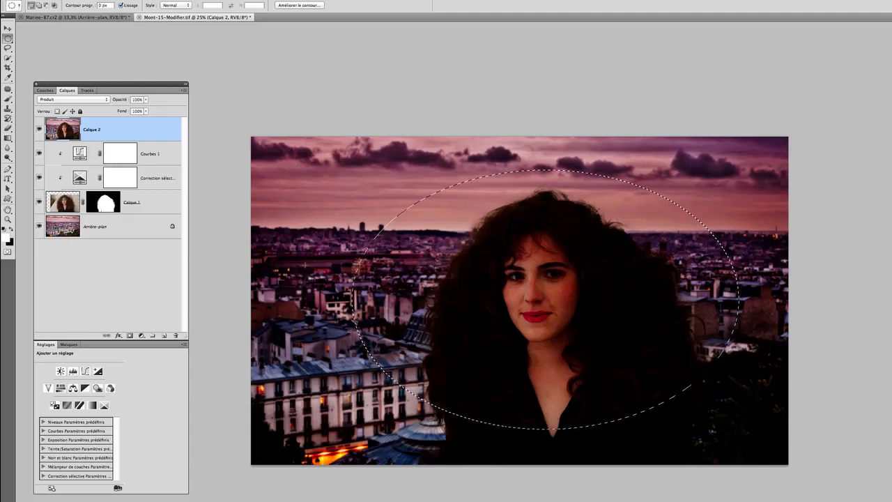
# Feather the elliptical selection twice with Contour progressif, using a radius of 250 pixels for the second pass
pyautogui.click(183, 0)
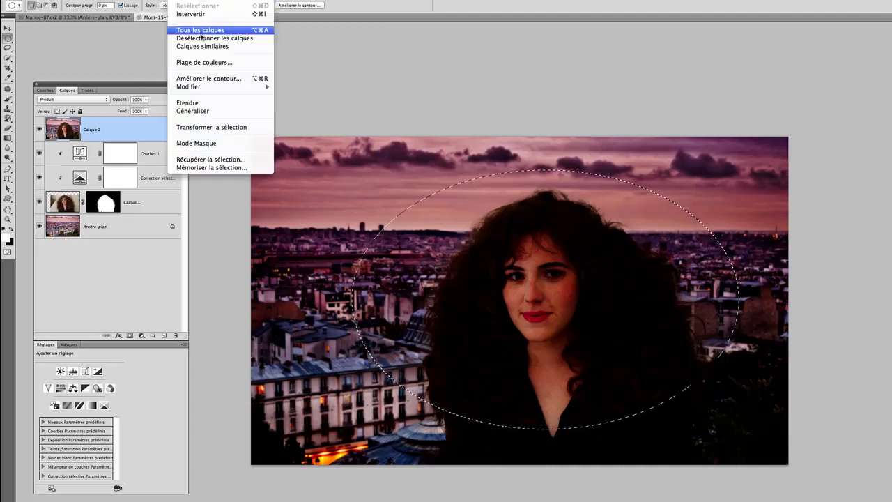
pyautogui.moveTo(222, 89)
pyautogui.click(327, 118)
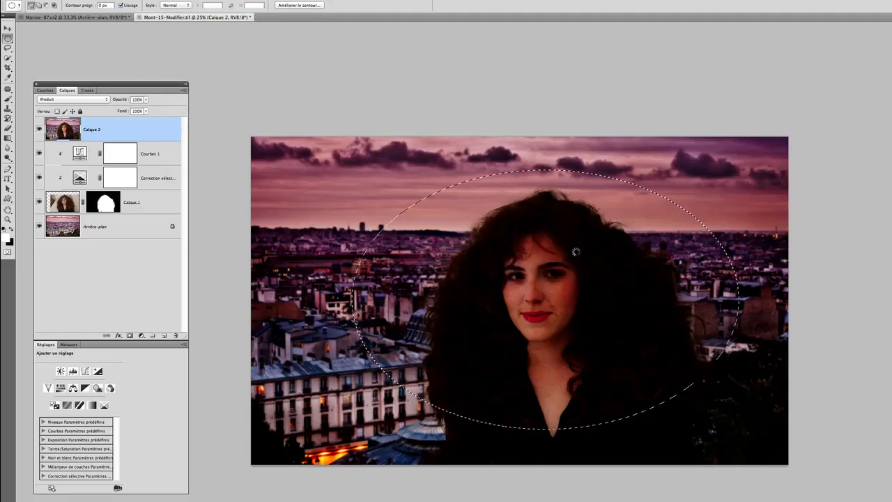
pyautogui.click(183, 0)
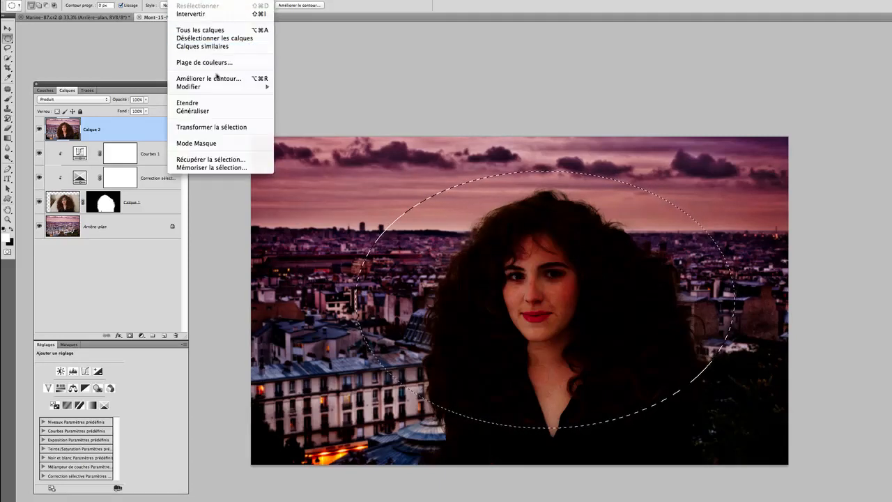
pyautogui.moveTo(225, 88)
pyautogui.click(320, 120)
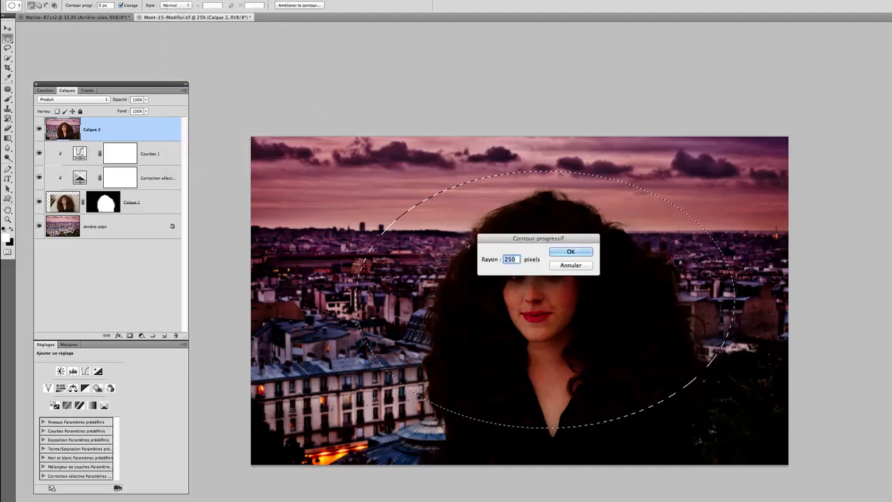
pyautogui.click(574, 250)
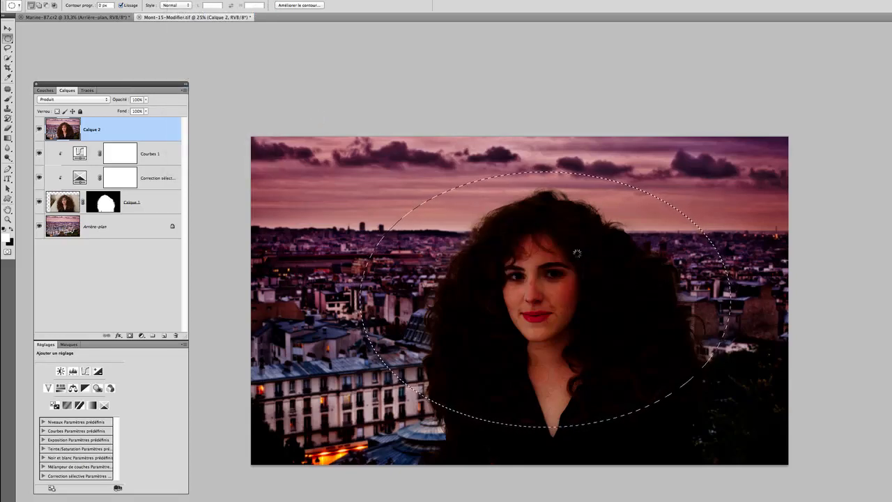
# Clear the feathered elliptical area from Calque 2, deselect it, and compare the image with the layer hidden and shown
pyautogui.press('Delete')
pyautogui.hotkey('ctrl', 'd')
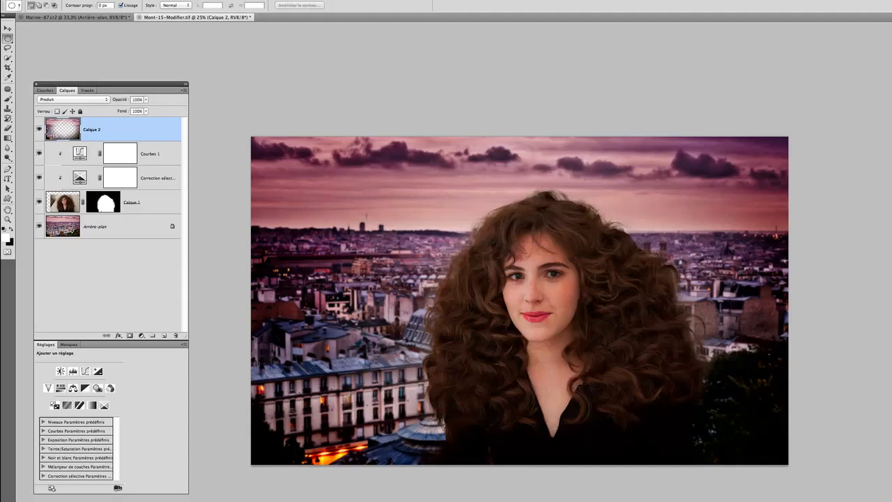
pyautogui.click(40, 130)
pyautogui.click(39, 130)
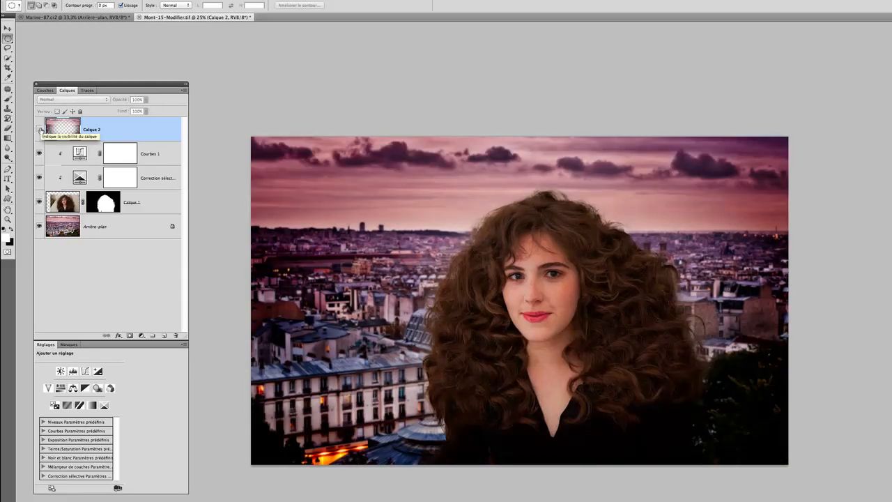
pyautogui.click(40, 129)
pyautogui.click(40, 130)
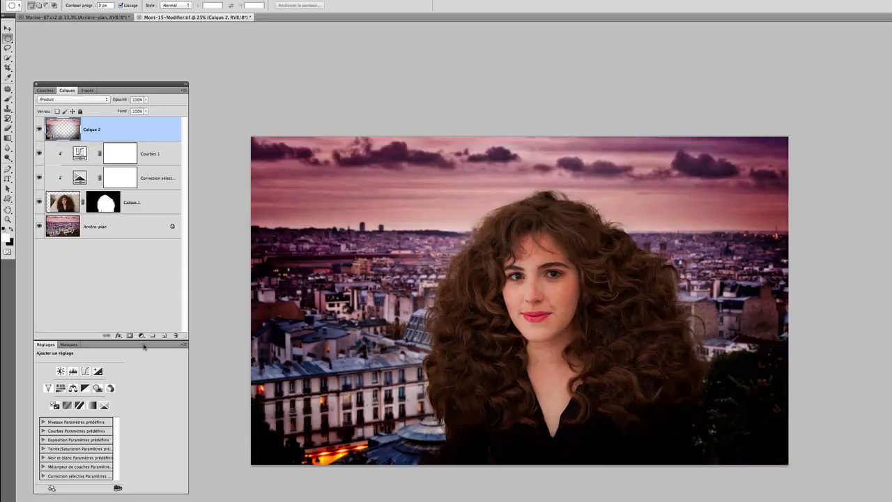
# Set the opacity of Calque 2 to 70 % and compare the image with and without the layer
pyautogui.moveTo(122, 102); pyautogui.dragTo(108, 103)
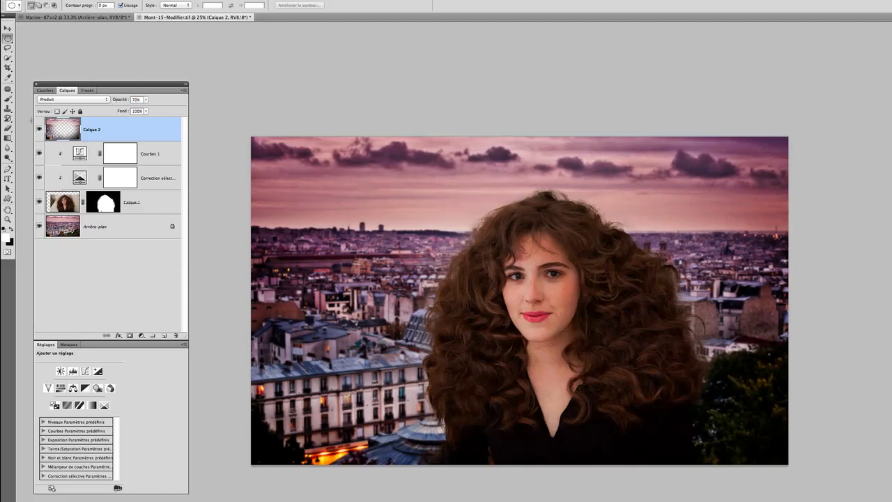
pyautogui.click(40, 129)
pyautogui.click(40, 130)
# Switch to Lightroom and view the Paris photos in the pub tuto collection, up to the Montmartre stairway
pyautogui.press('super+Tab')
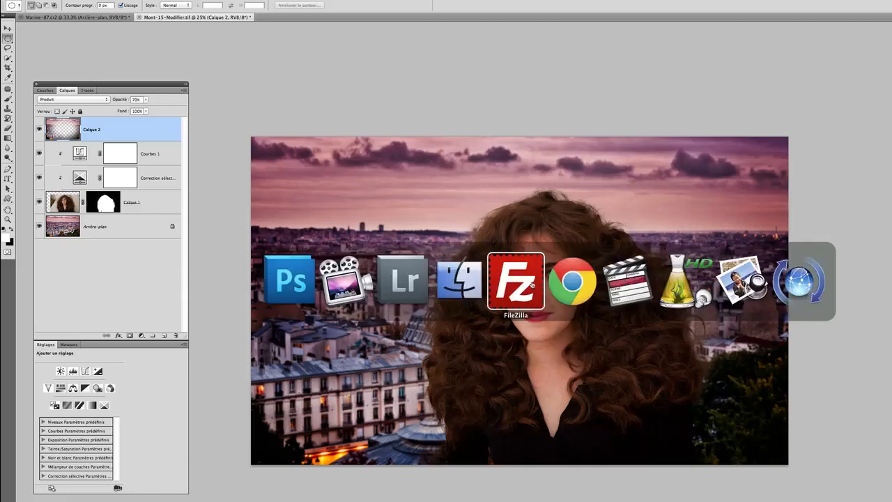
pyautogui.click(591, 282)
pyautogui.press('super+Tab')
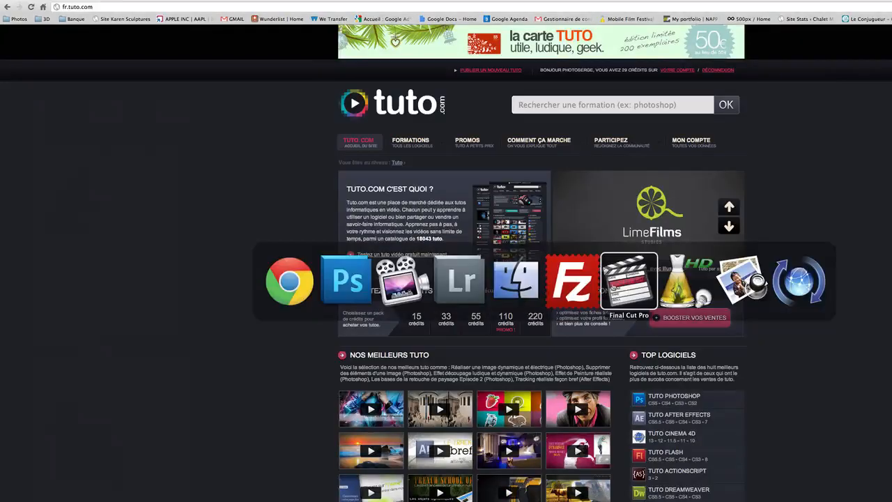
pyautogui.click(455, 291)
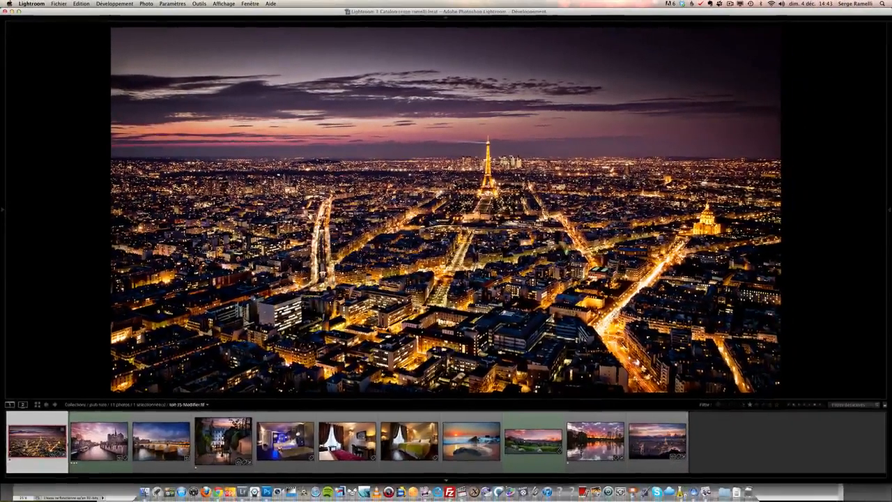
pyautogui.press('Right')
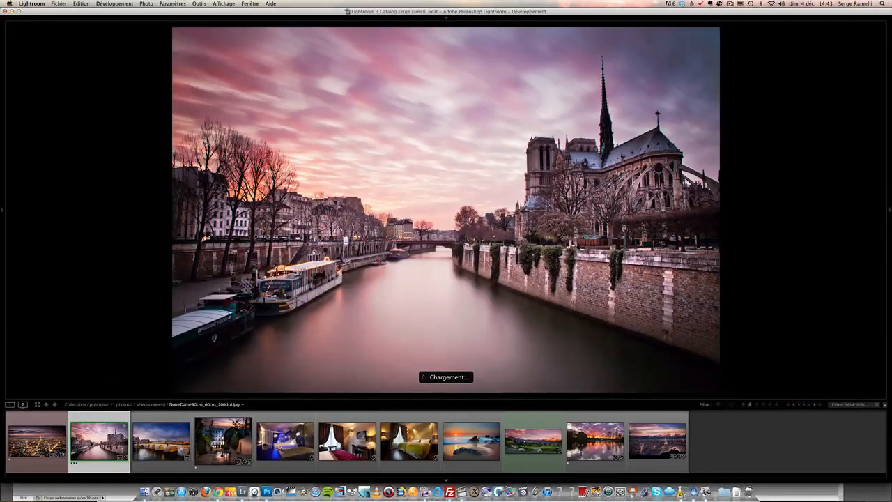
pyautogui.press('Right')
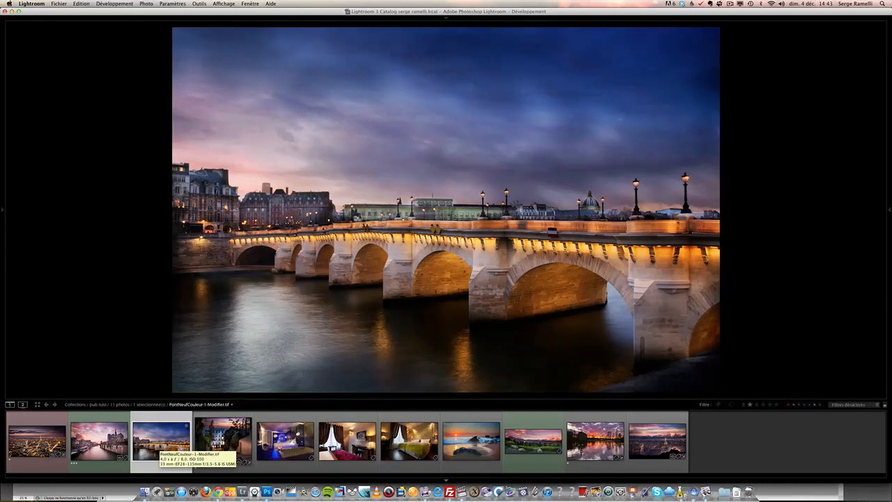
pyautogui.click(237, 434)
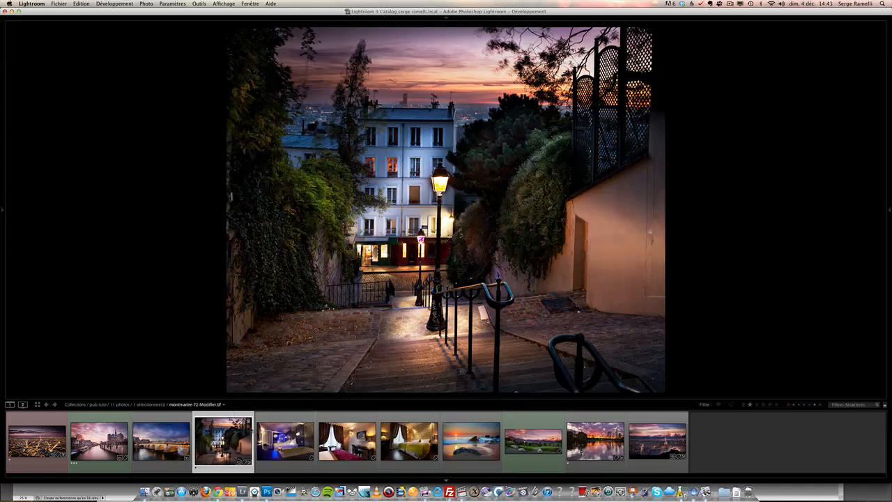
# View the three hotel-room photos and the remaining landscapes in the collection, ending with ToitDeParisMontagne.tif
pyautogui.click(285, 440)
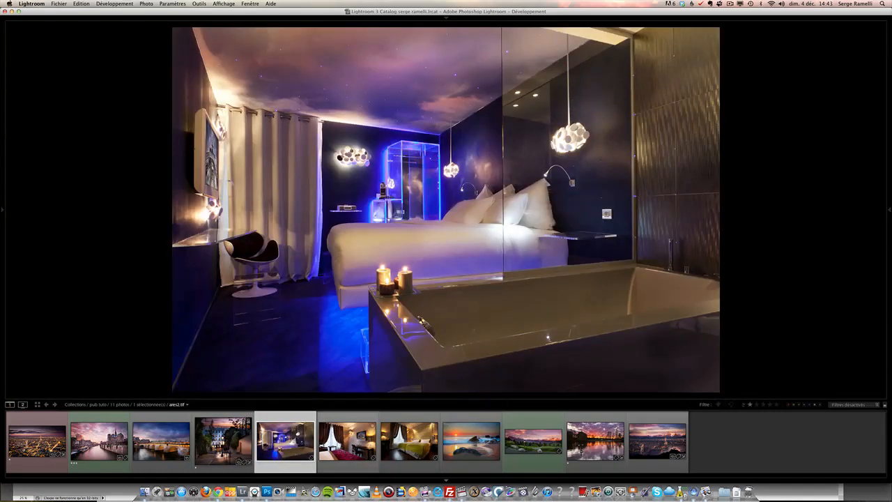
pyautogui.click(347, 440)
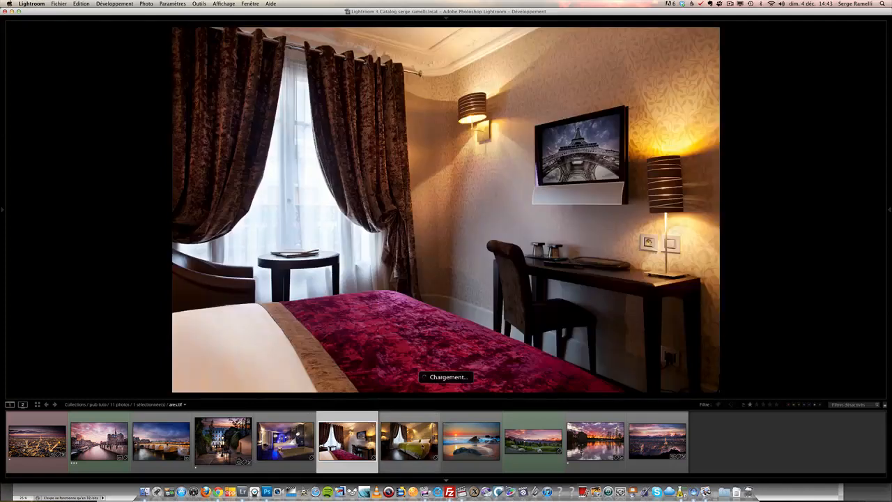
pyautogui.click(409, 440)
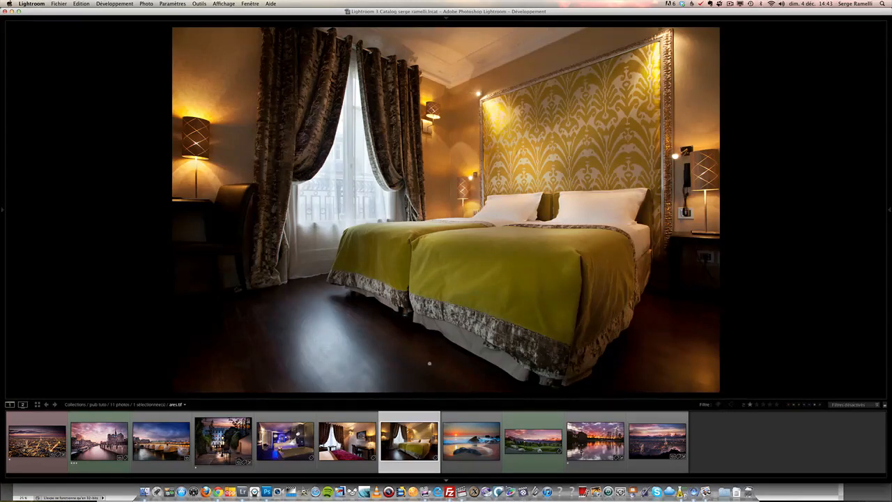
pyautogui.click(471, 441)
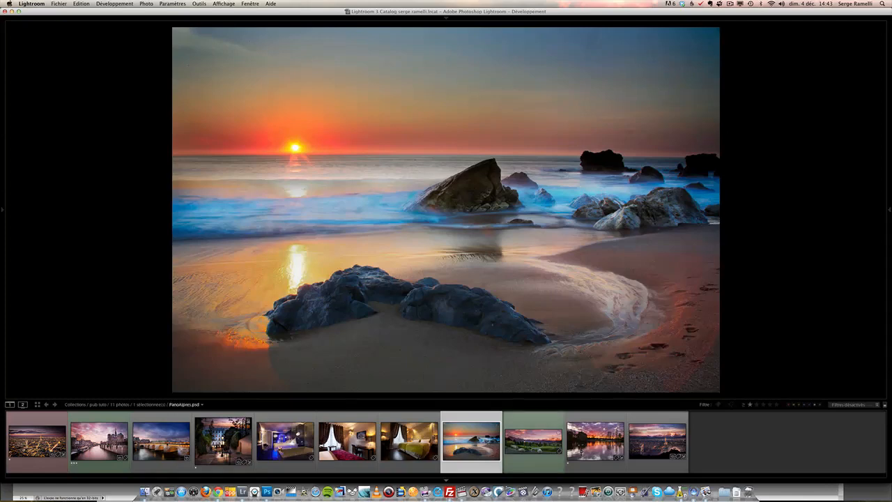
pyautogui.click(531, 441)
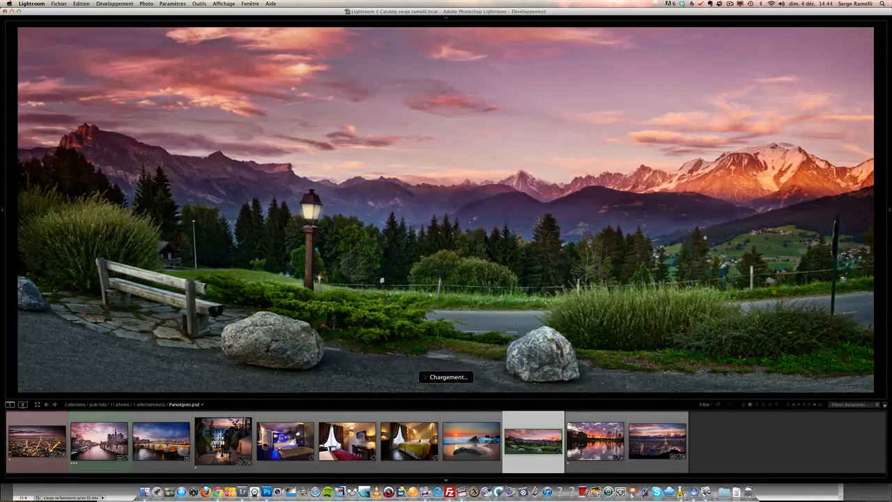
pyautogui.press('Right')
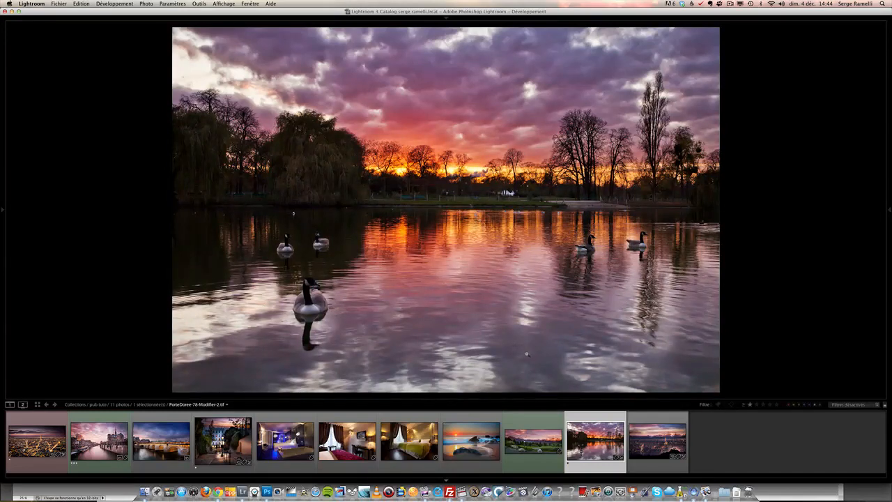
pyautogui.press('Right')
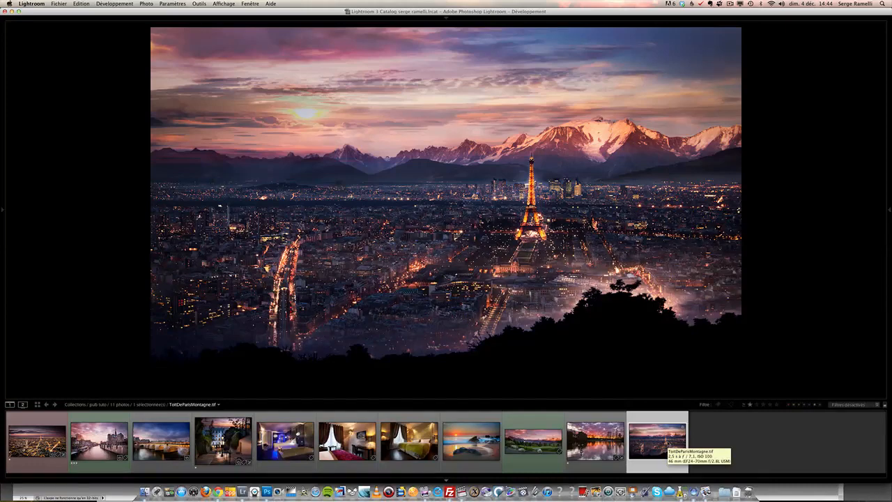
# Switch to Chrome, search tuto.com for the trainer's username, and look through the courses listed on the trainer's page
pyautogui.press('super+Tab')
pyautogui.press('super+Tab')
pyautogui.press('super+Tab')
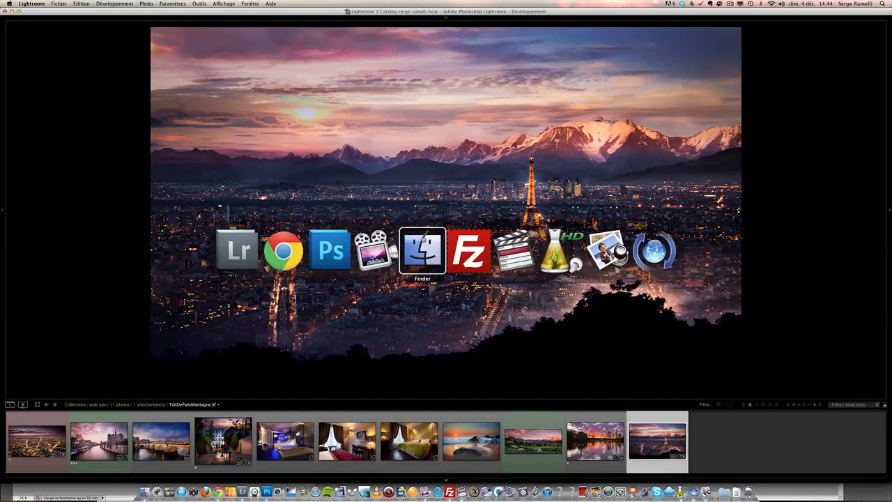
pyautogui.press('shift+super+Tab')
pyautogui.press('shift+super+Tab')
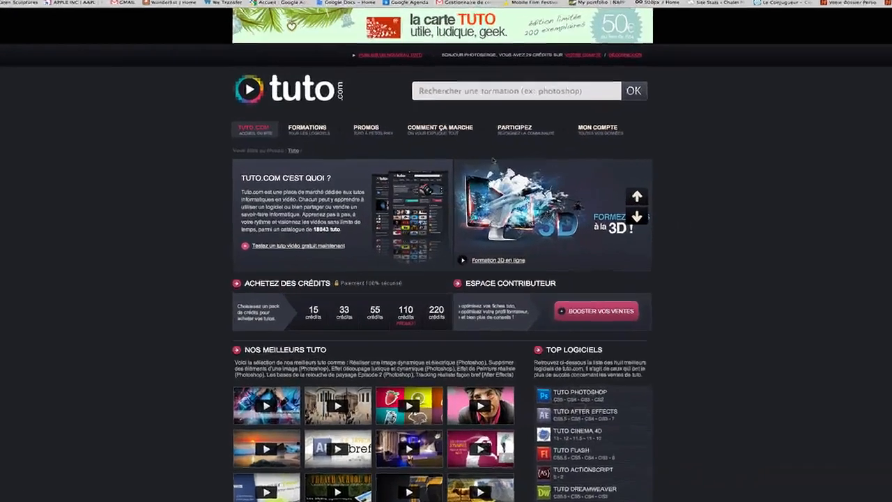
pyautogui.click(488, 105)
pyautogui.write('phot')
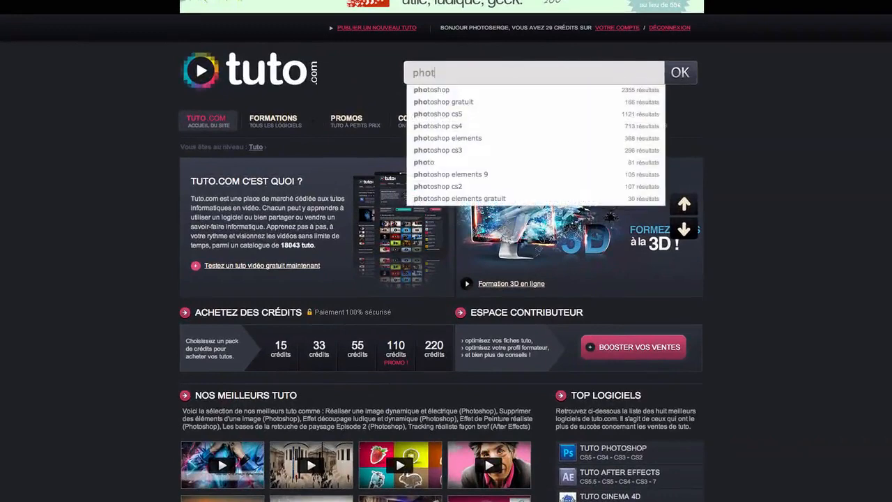
pyautogui.write('oserge')
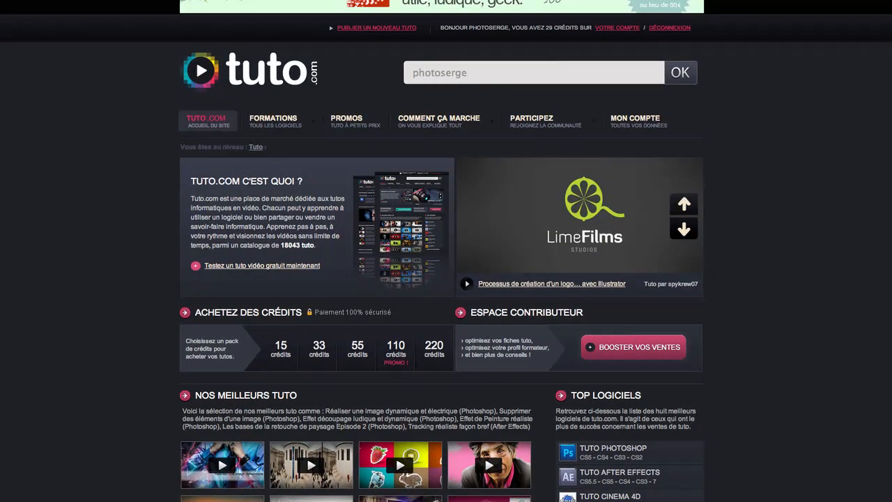
pyautogui.press('Return')
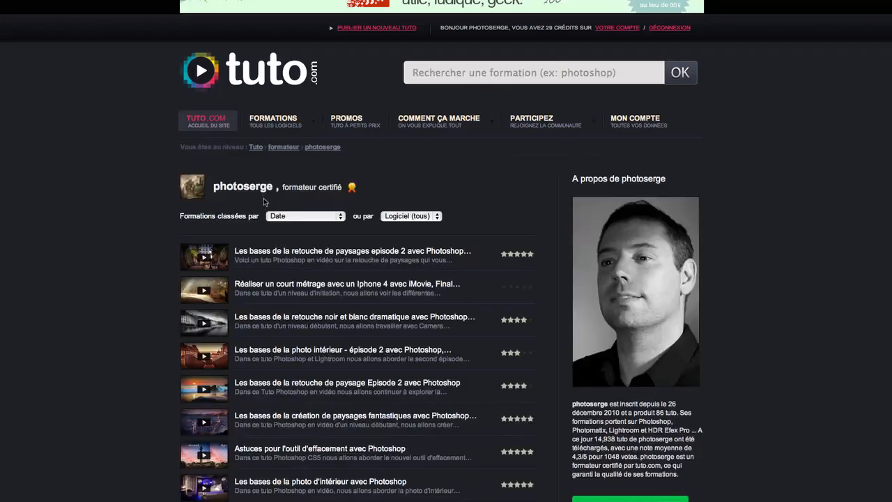
pyautogui.scroll(-3, 298, 289)
pyautogui.scroll(2, 298, 289)
pyautogui.scroll(1, 299, 289)
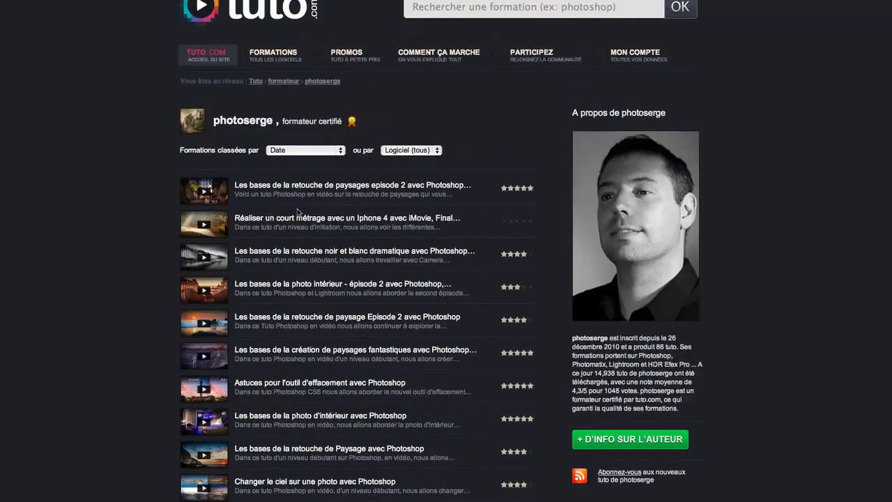